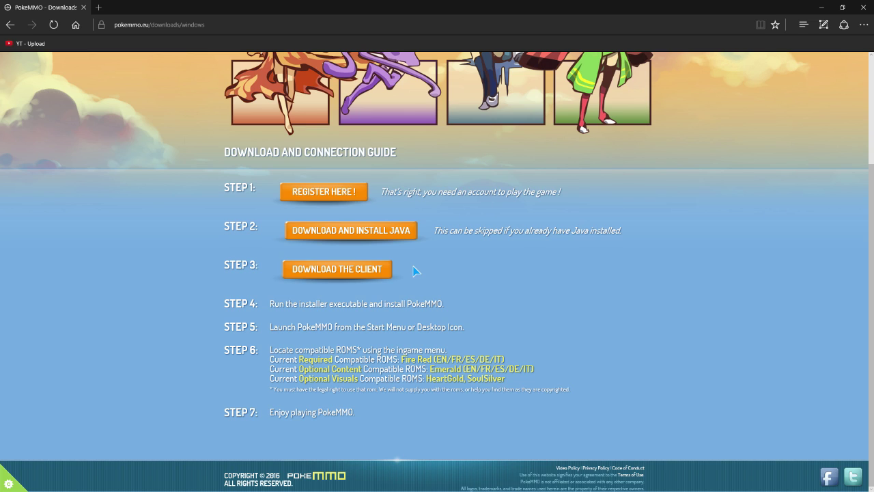
Step: Download the PokeMMO Windows client and place the installer file on the desktop
left_click(335, 270)
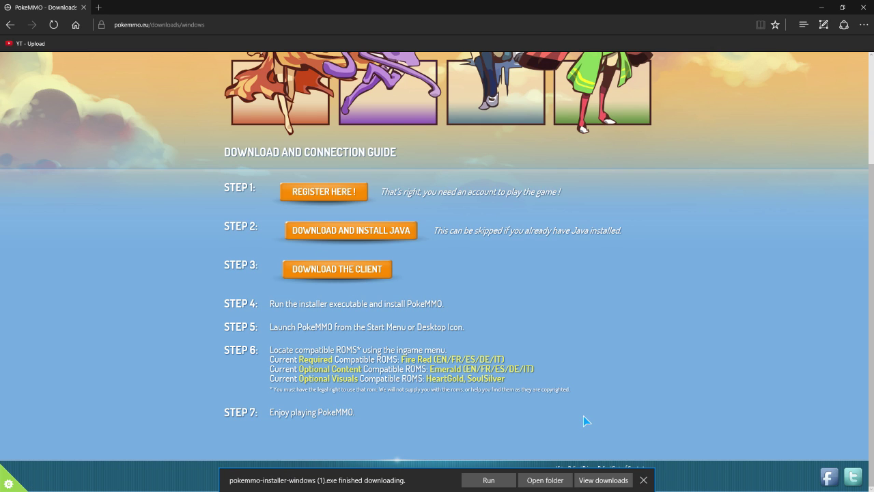
left_click(536, 481)
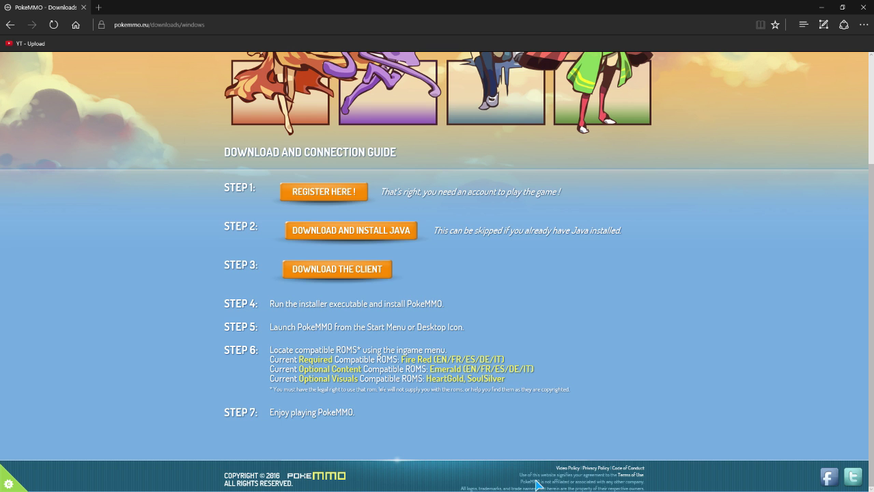
left_click_drag(680, 5, 536, 164)
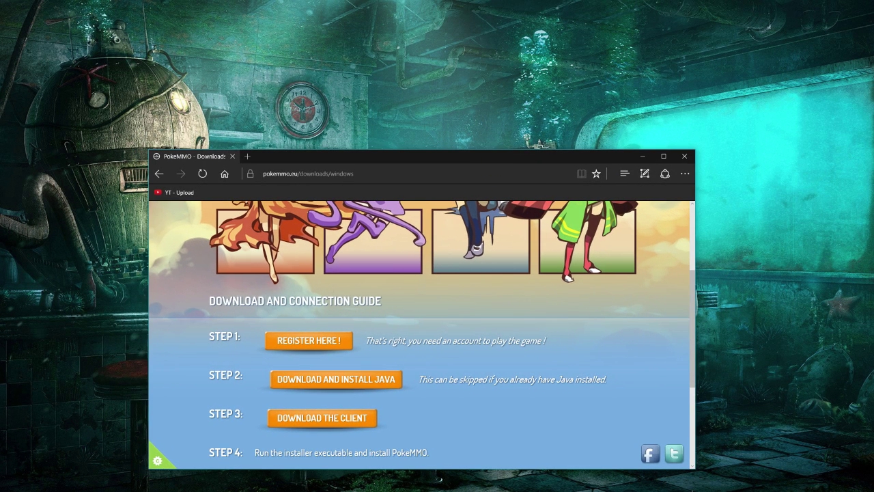
left_click_drag(827, 171, 653, 98)
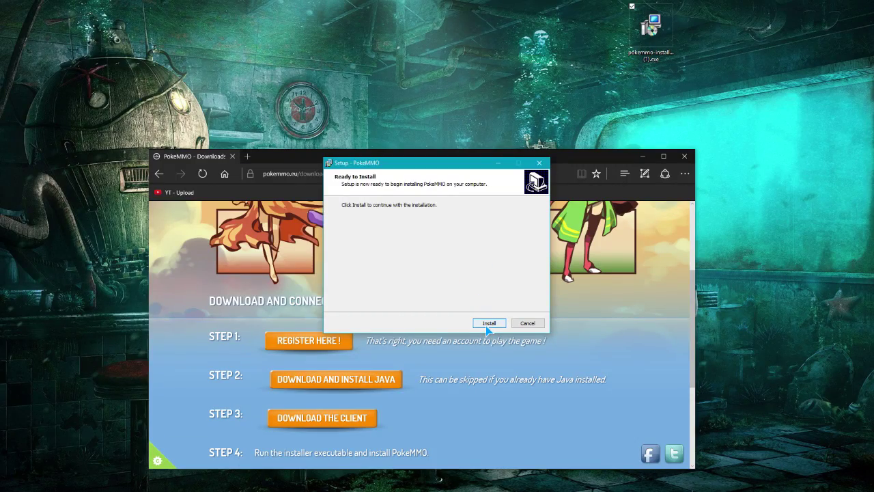
Step: Install PokeMMO and finish the setup wizard with the option to launch the game turned off
left_click(487, 326)
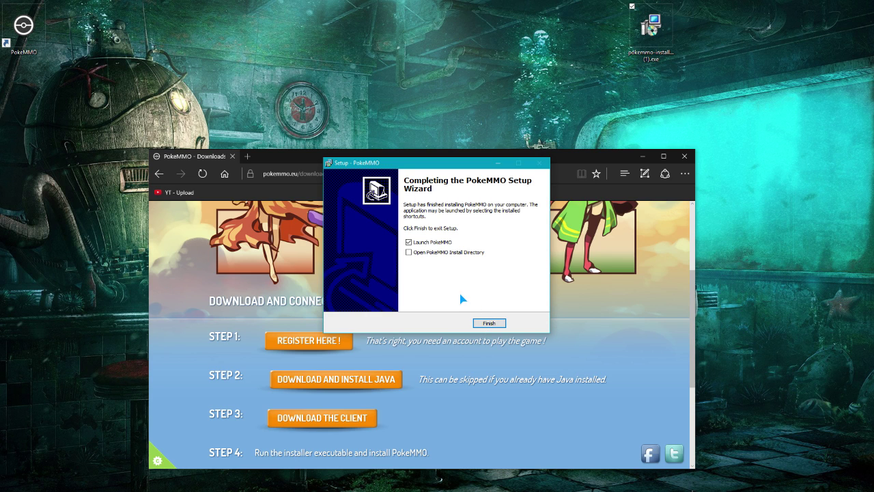
left_click_drag(439, 166, 420, 168)
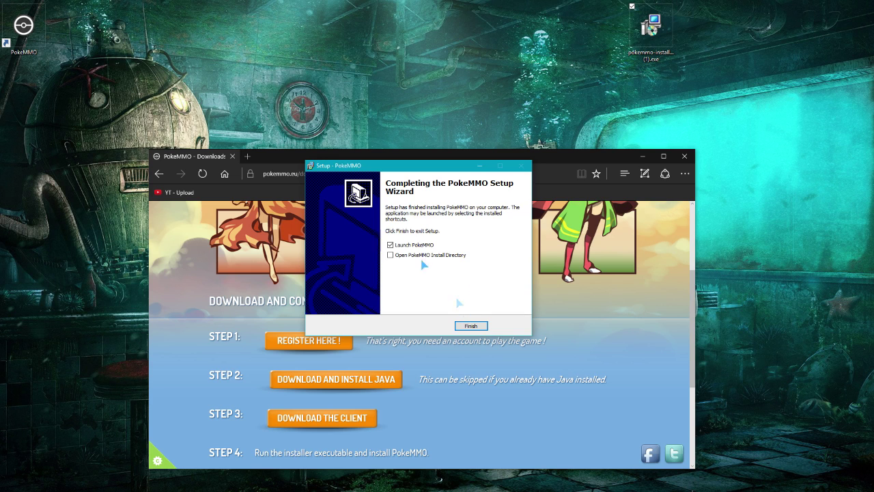
left_click(393, 246)
left_click(470, 326)
Step: Delete the PokeMMO installer file from the desktop
left_click(23, 31)
left_click(652, 29)
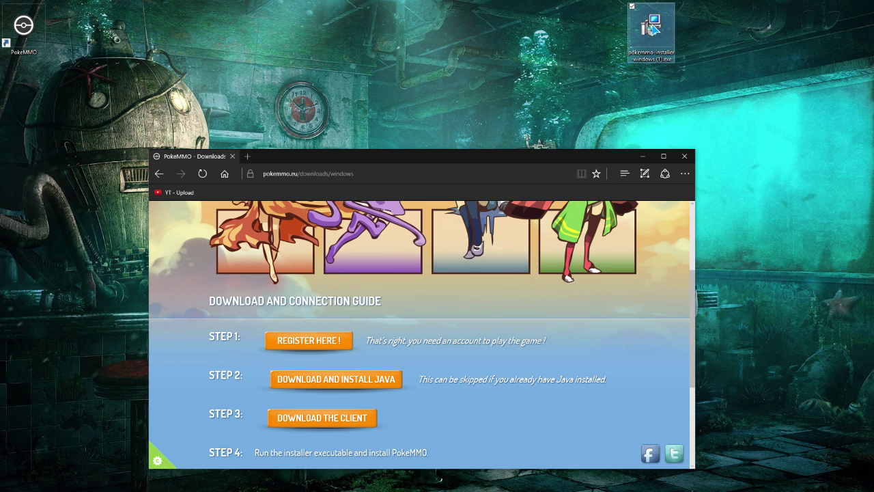
key("Delete")
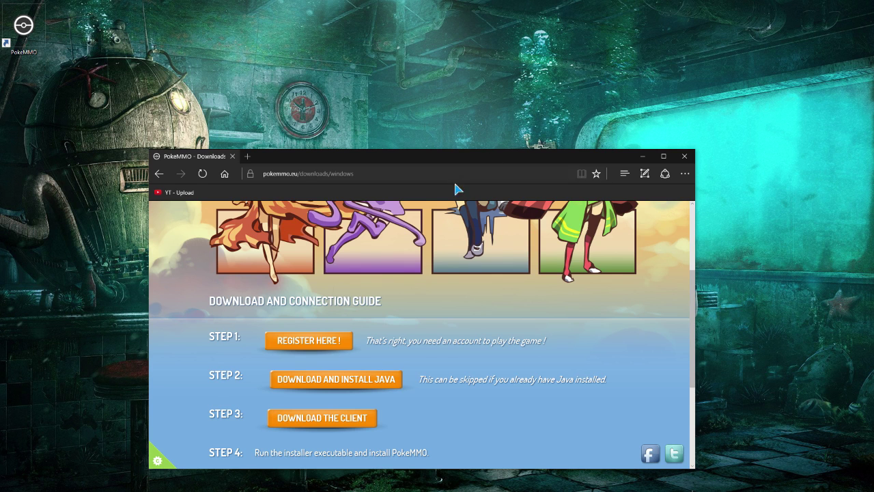
Step: Examine the remaining steps of the download and connection guide, especially the compatible ROMs and copyright note under step 6
scroll(409, 259, "down", 1)
scroll(408, 260, "down", 1)
left_click_drag(403, 157, 507, 39)
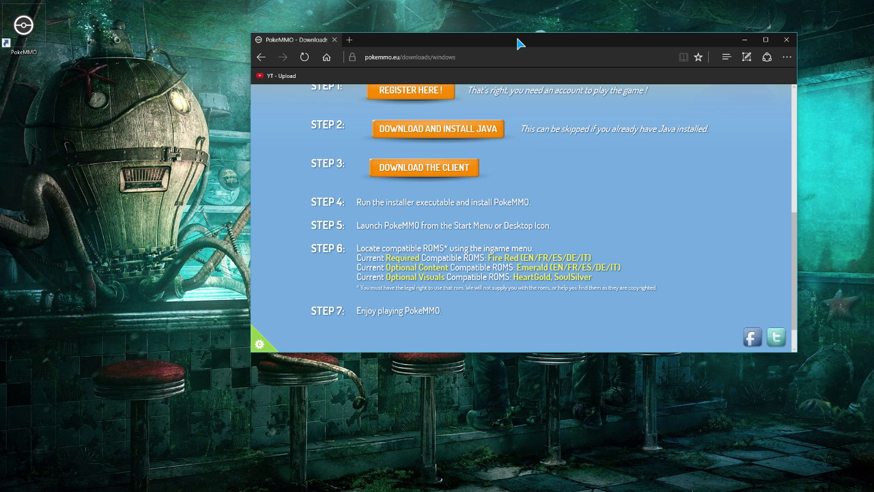
left_click_drag(460, 38, 429, 51)
left_click_drag(324, 301, 629, 295)
left_click(629, 295)
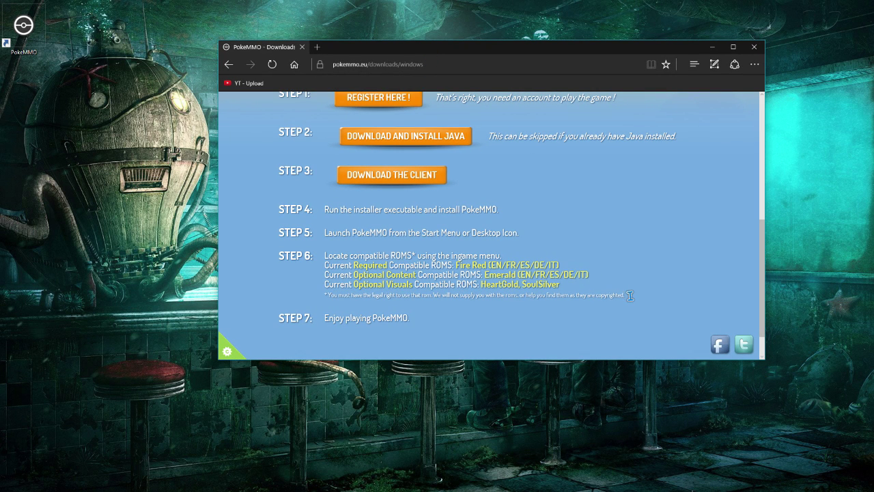
left_click_drag(466, 53, 420, 27)
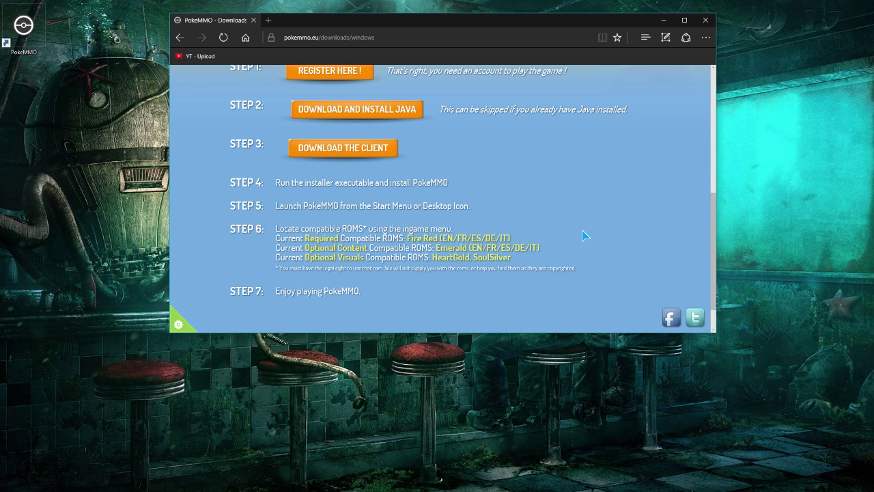
mouse_move(578, 267)
left_mouse_down()
mouse_move(273, 267)
mouse_move(582, 271)
left_mouse_up()
left_click(583, 272)
left_click_drag(581, 268, 252, 274)
left_click(258, 273)
left_click_drag(275, 232, 465, 228)
left_click(464, 232)
left_click_drag(275, 239, 522, 244)
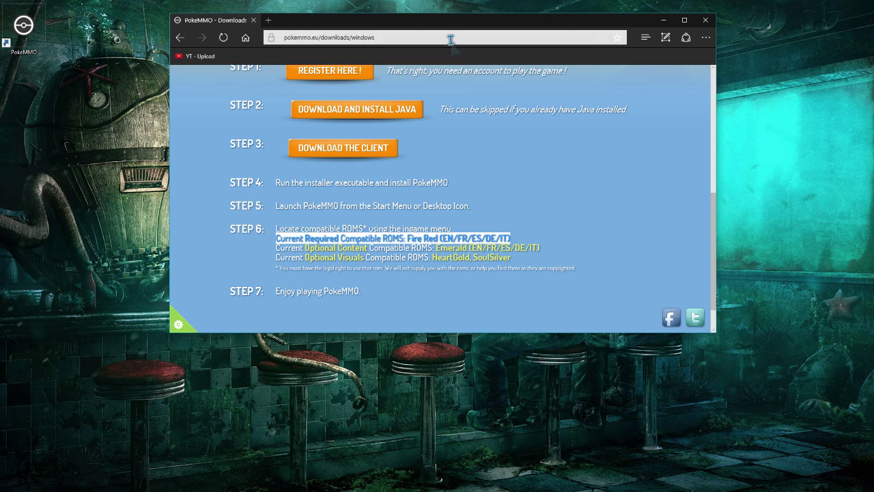
left_click_drag(437, 17, 410, 25)
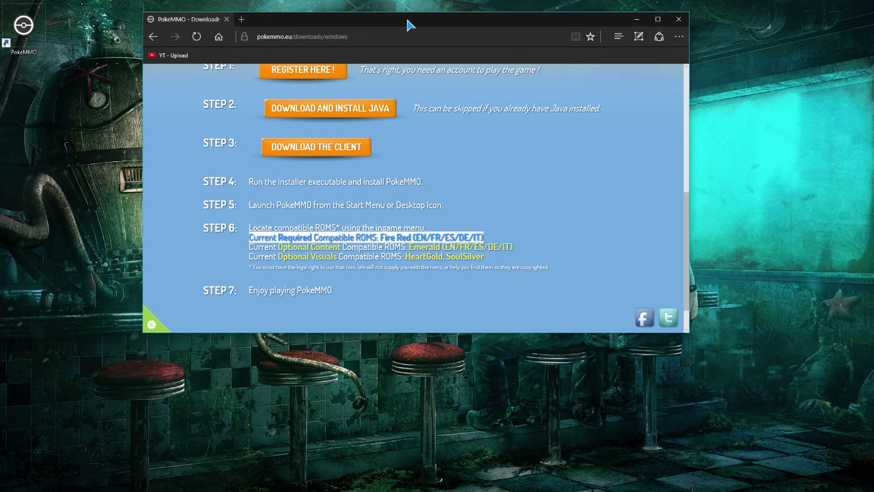
left_click(504, 203)
Step: Search the web for emuparadise in a new tab and open the site's GBA ROMs page in a maximized window
left_click(242, 21)
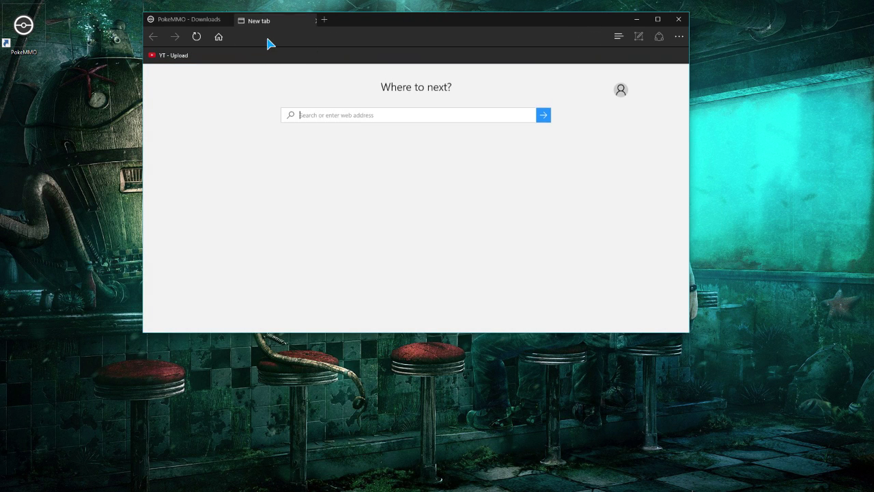
left_click(251, 37)
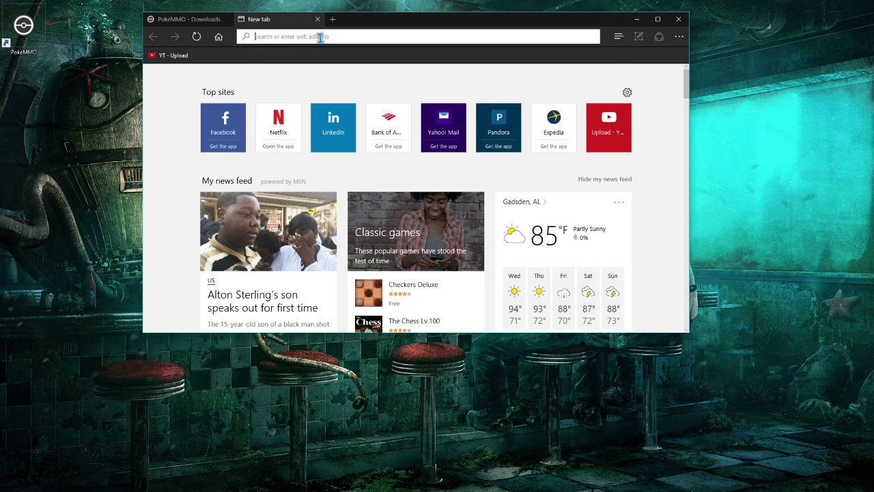
type("Emupar")
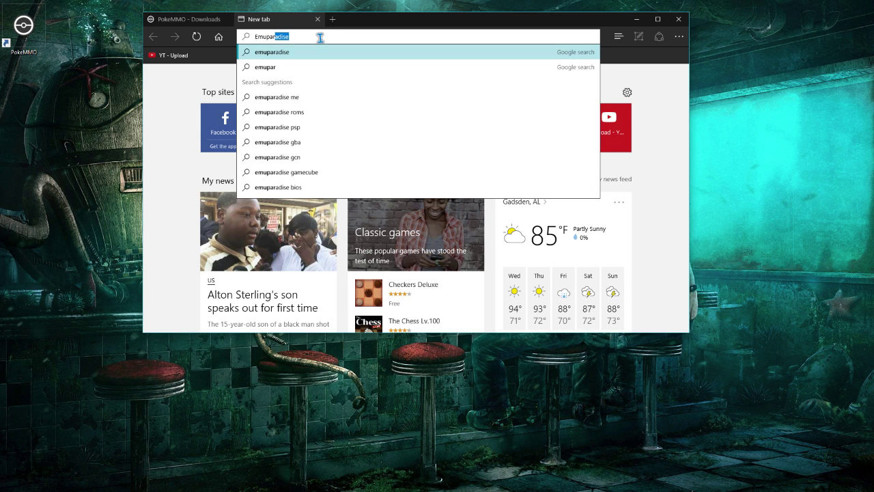
type("i")
key("Down")
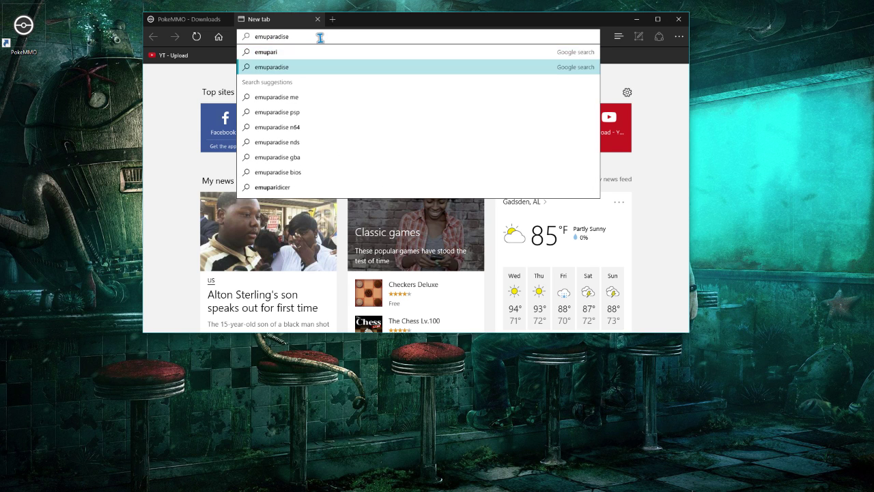
key("Return")
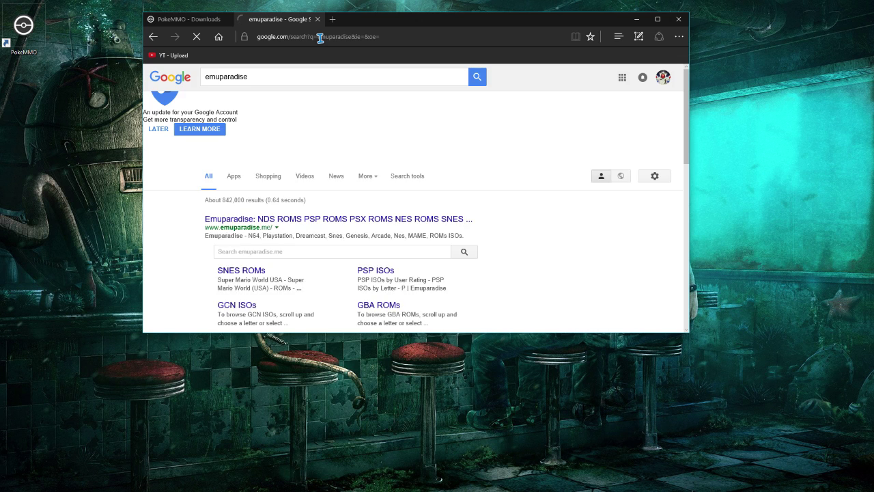
double_click(499, 24)
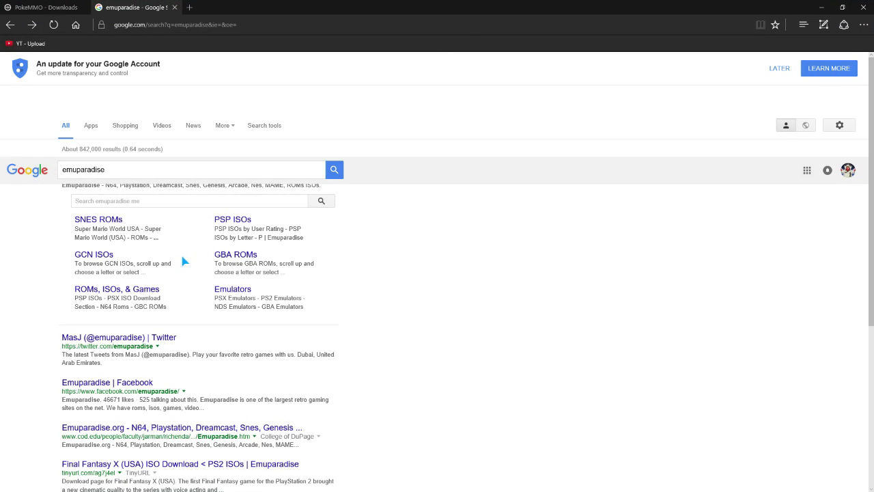
left_click(231, 256)
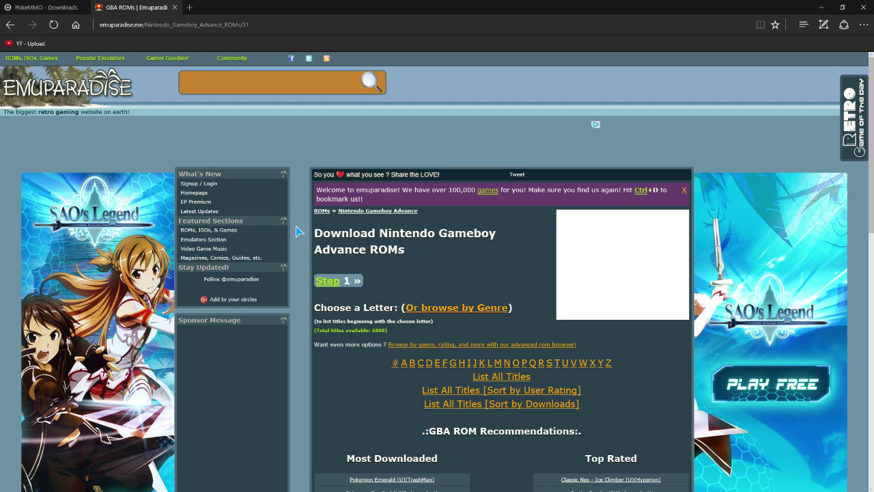
Step: Look over the Game Boy Advance ROM page's letter index, title listings and recommended games
scroll(297, 235, "down", 5)
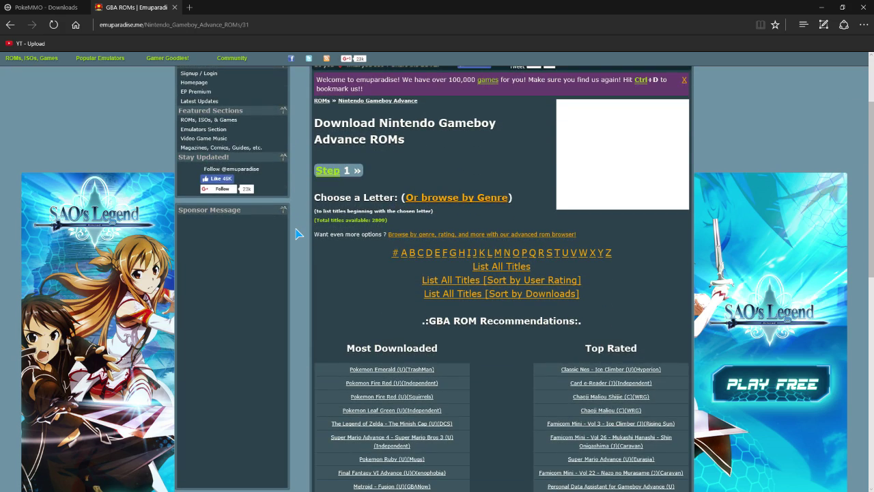
scroll(297, 234, "up", 3)
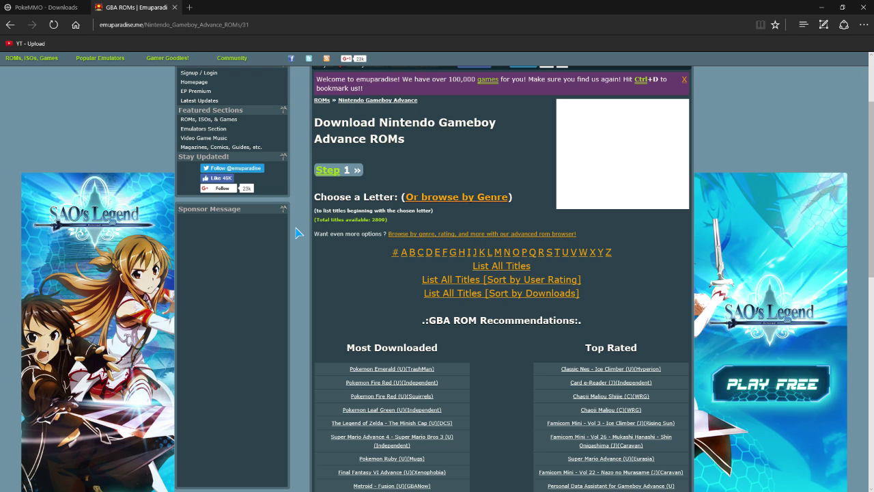
scroll(297, 234, "down", 8)
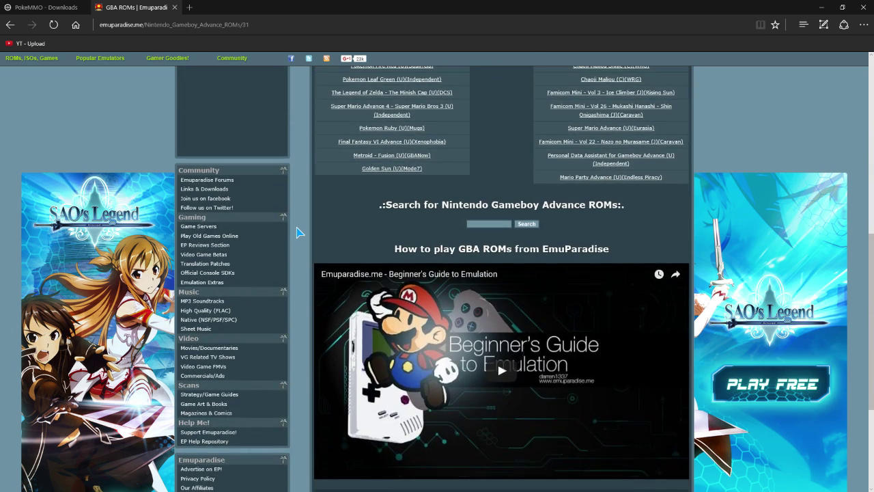
scroll(297, 233, "up", 3)
scroll(299, 232, "up", 7)
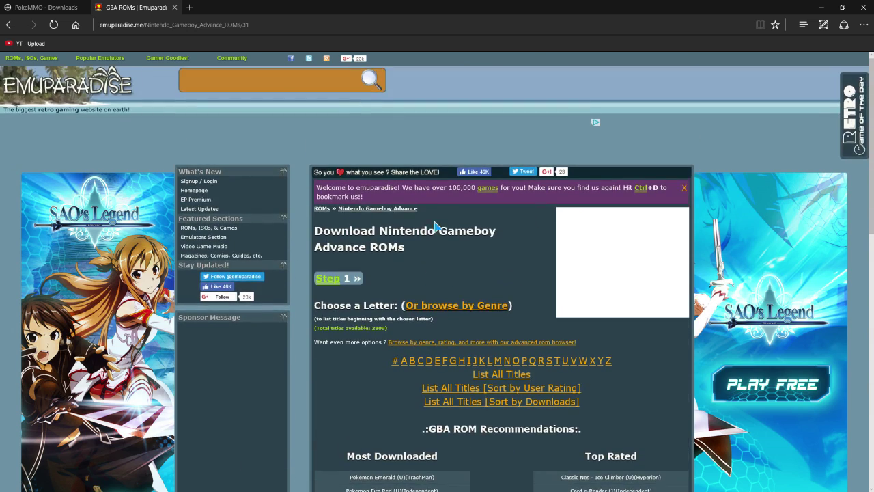
scroll(409, 222, "down", 2)
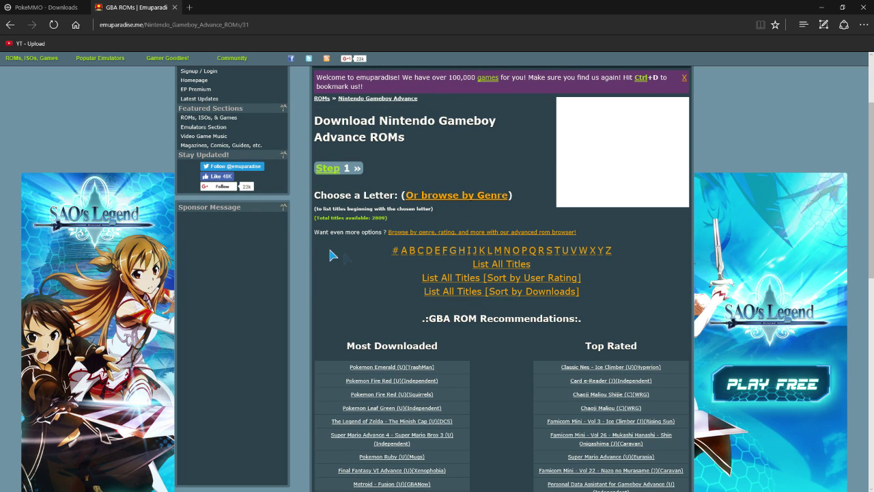
scroll(466, 268, "down", 3)
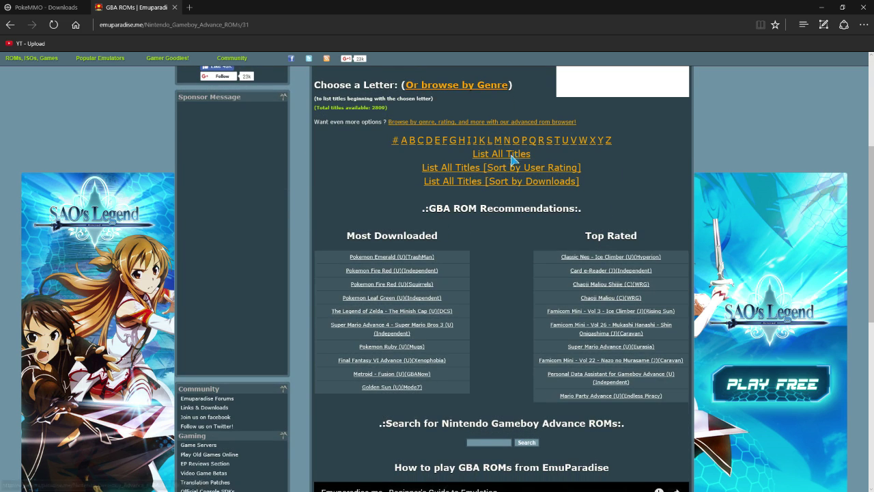
middle_click(609, 172)
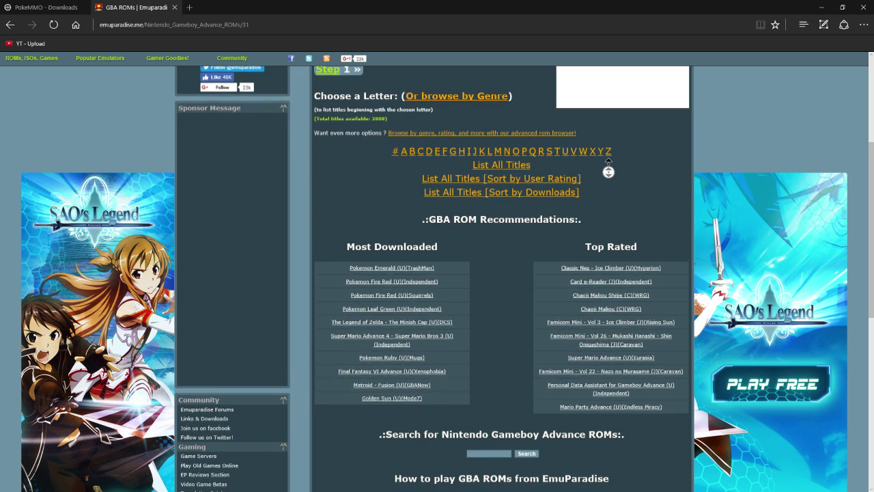
left_click(510, 162)
left_click(203, 24)
left_click(267, 8)
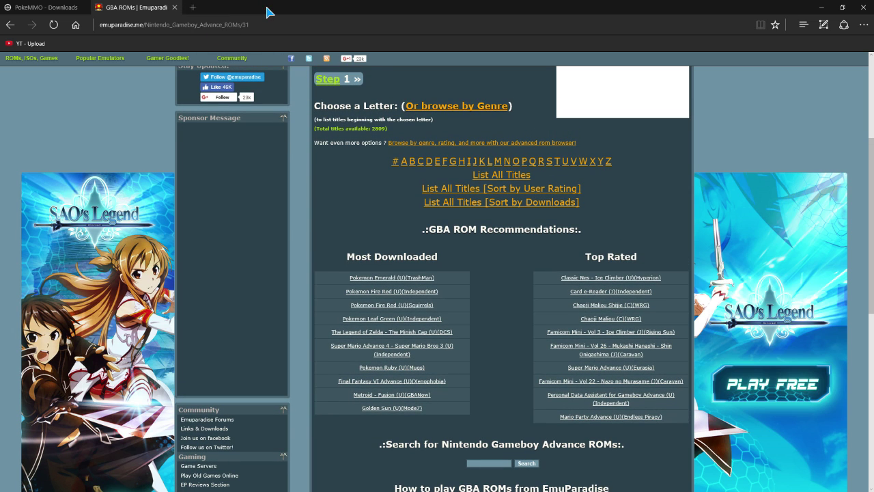
Step: List the Game Boy Advance ROMs beginning with P and look through the Pokemon titles
left_click(524, 162)
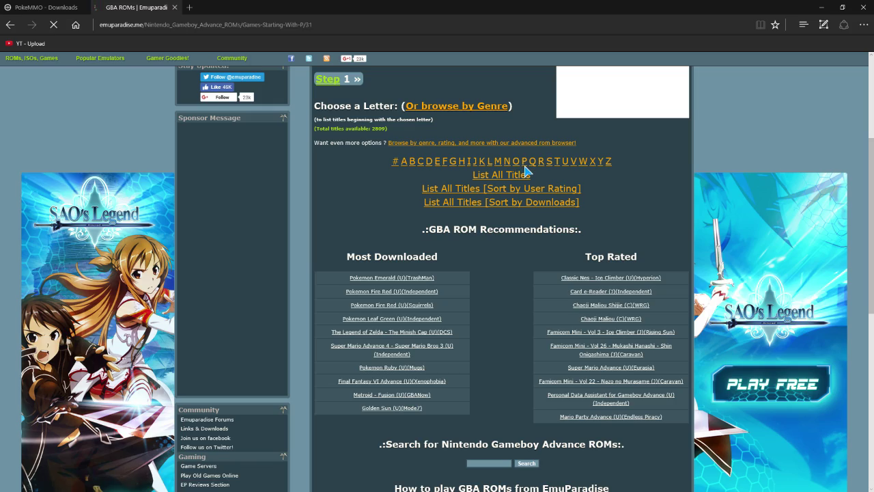
scroll(430, 164, "down", 5)
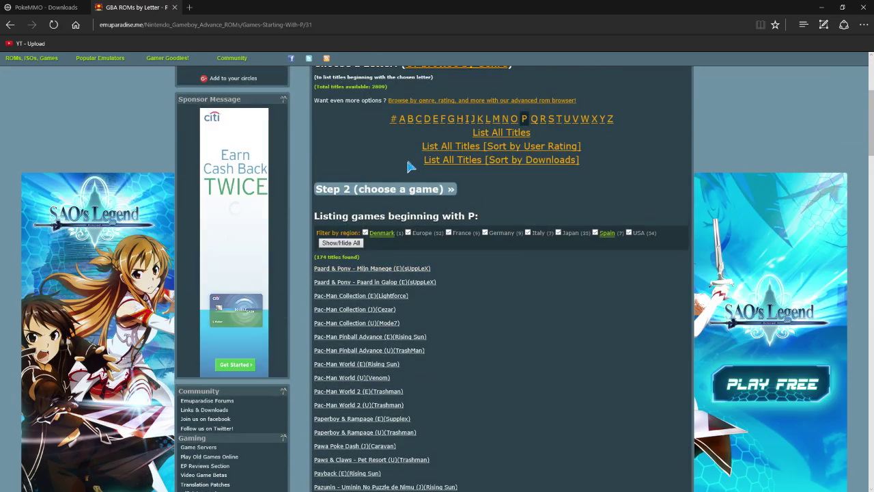
scroll(413, 273, "down", 10)
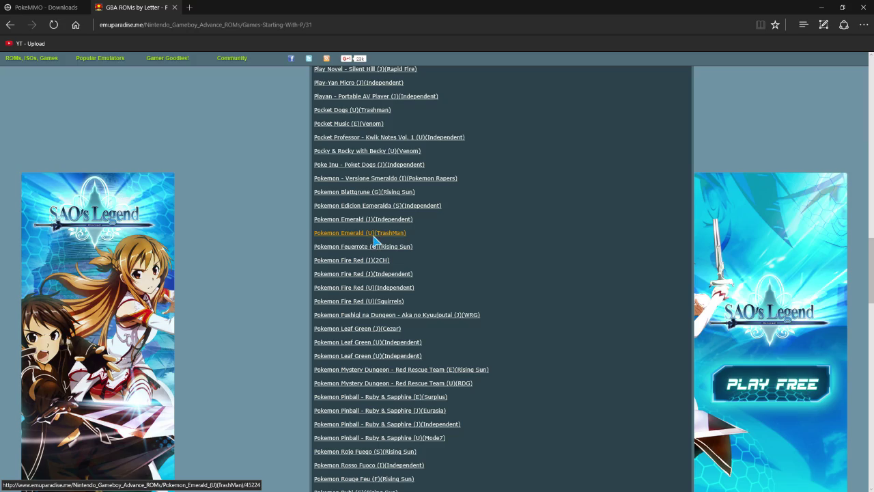
left_click(349, 247)
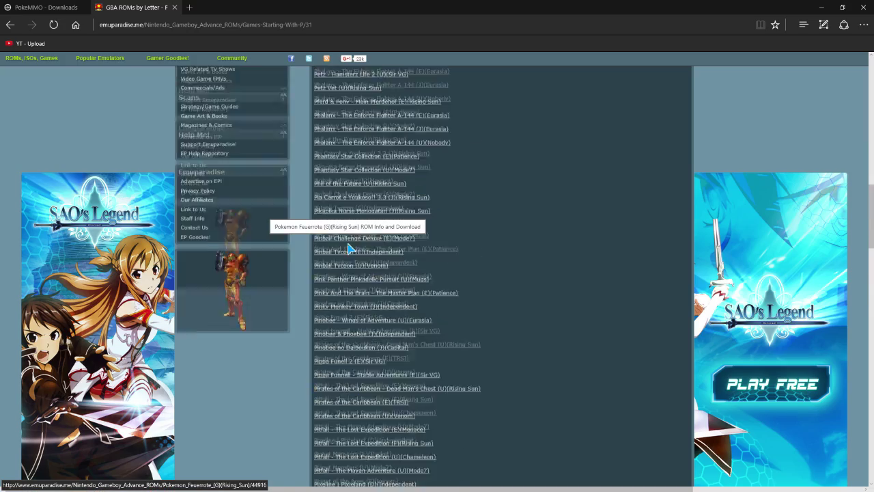
scroll(349, 247, "up", 2)
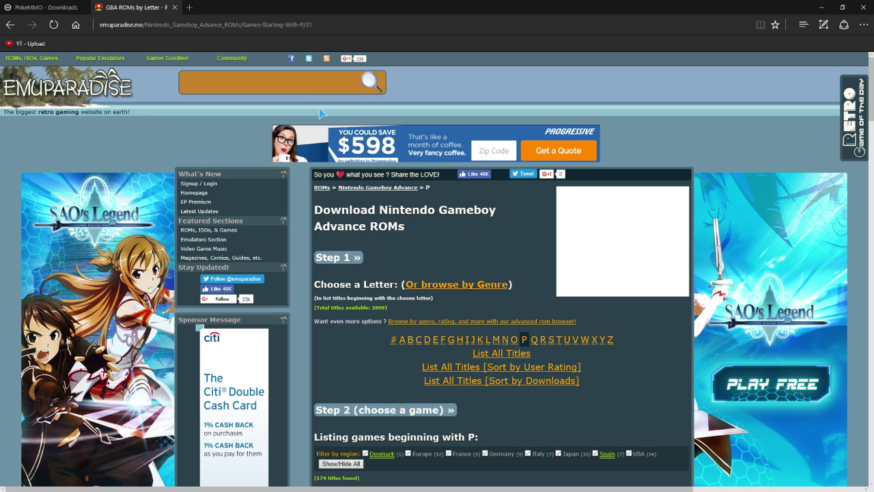
Step: Search Emuparadise for pokemon emerald
left_click(270, 82)
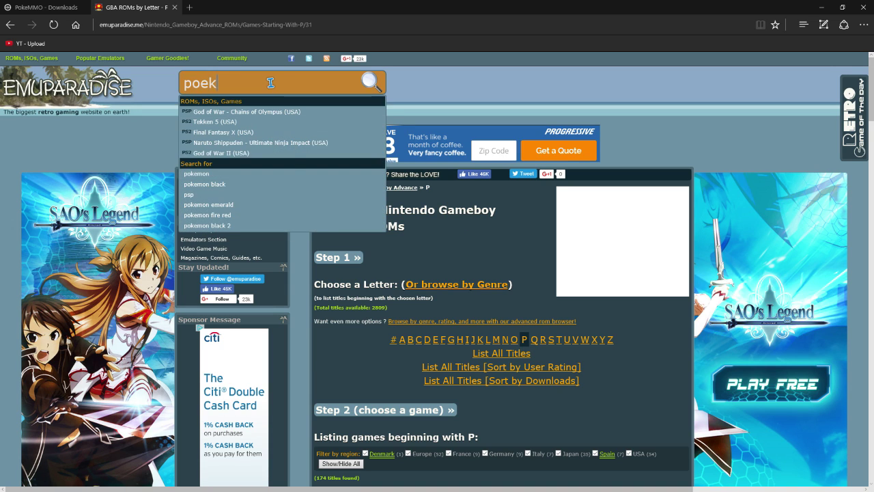
type("mon")
key("BackSpace")
key("BackSpace")
key("BackSpace")
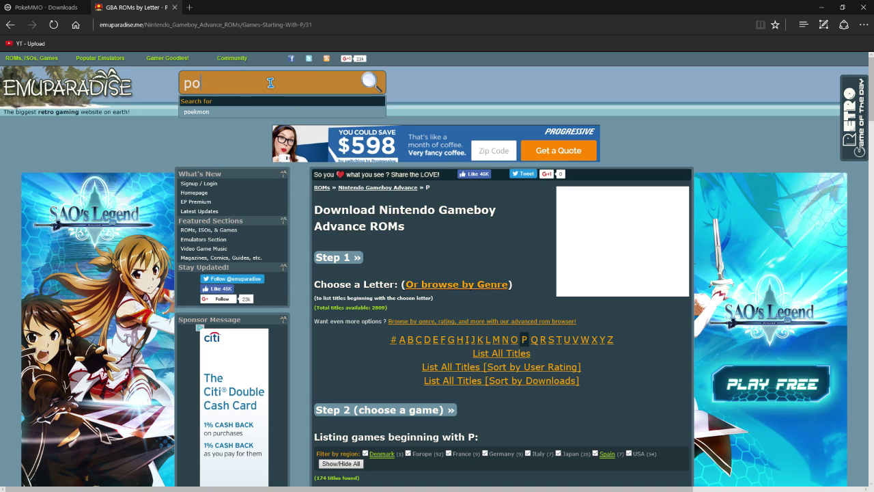
type("kemon")
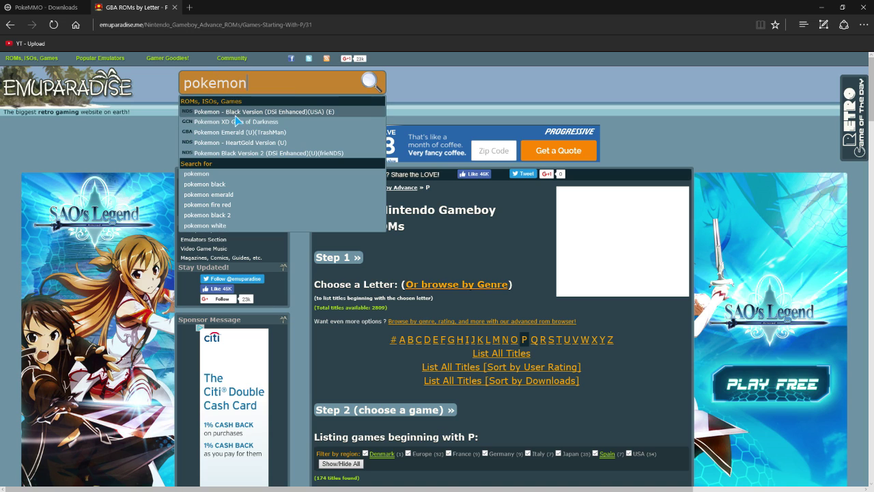
left_click(216, 196)
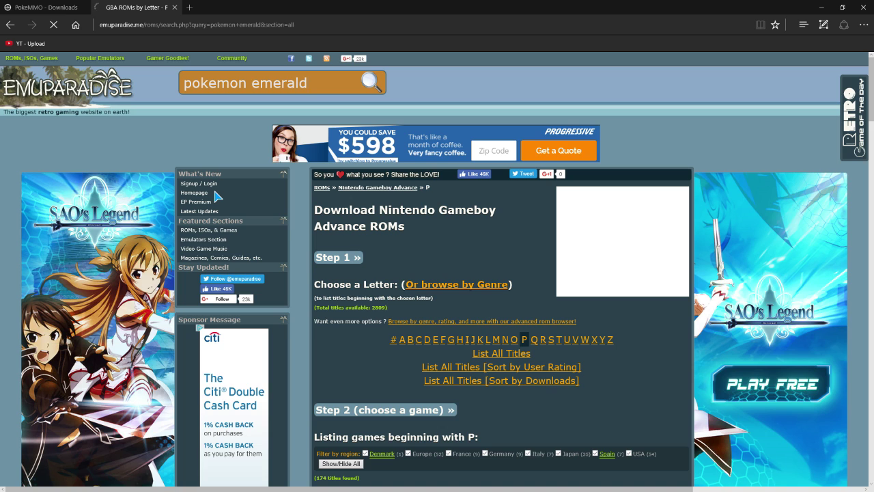
Step: Look through the Pokemon Emerald search results, open the Pokemon Emerald (U)(TrashMan) ROM page and look over its sections
scroll(216, 195, "down", 5)
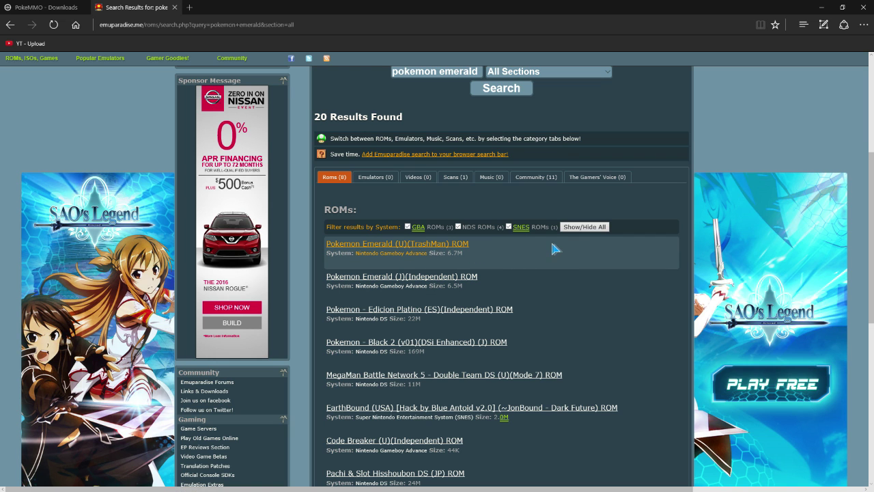
scroll(554, 249, "down", 2)
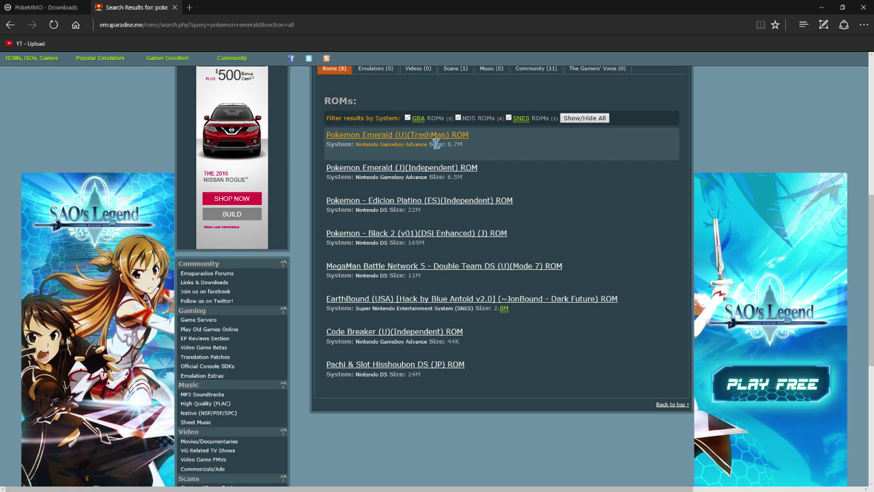
scroll(478, 150, "up", 4)
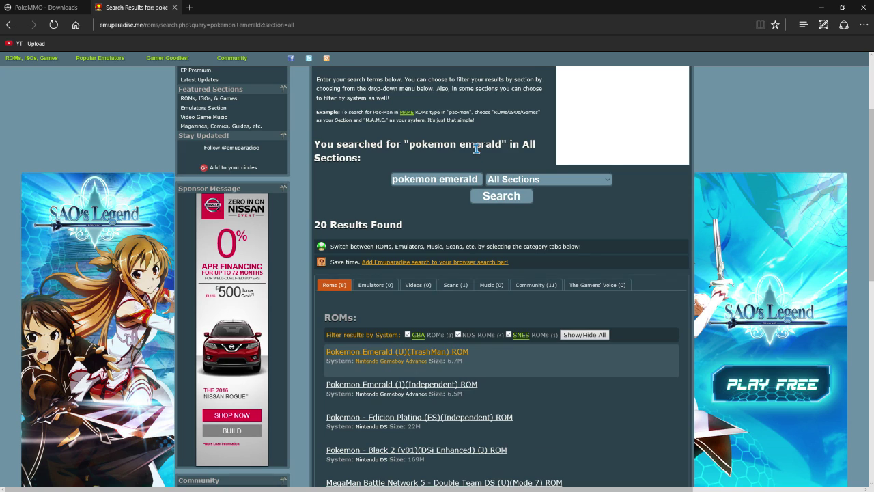
scroll(476, 150, "up", 3)
scroll(478, 152, "down", 5)
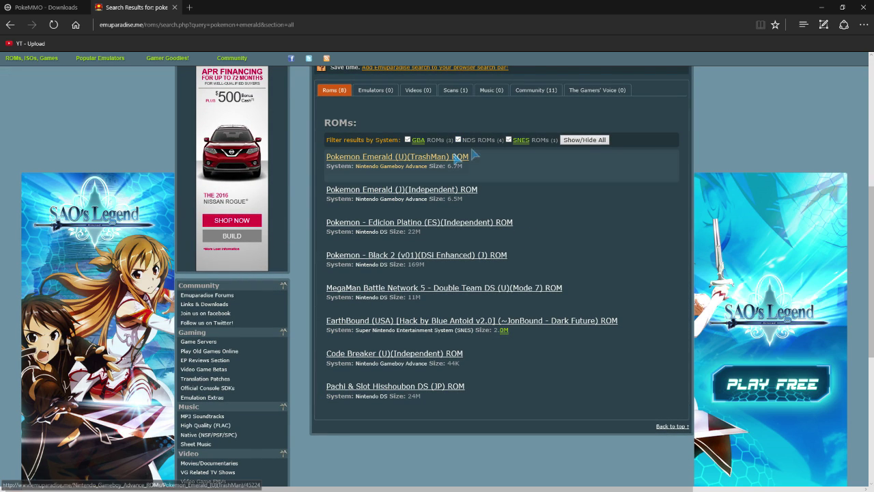
left_click(425, 161)
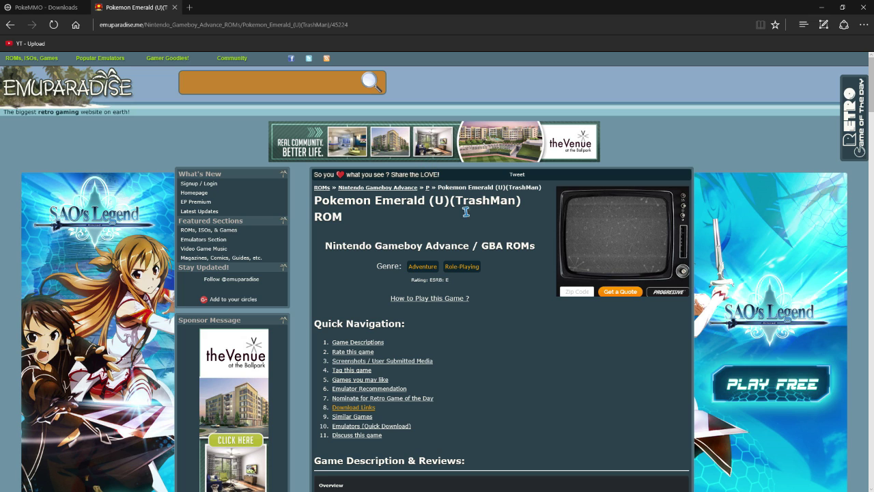
scroll(497, 316, "down", 3)
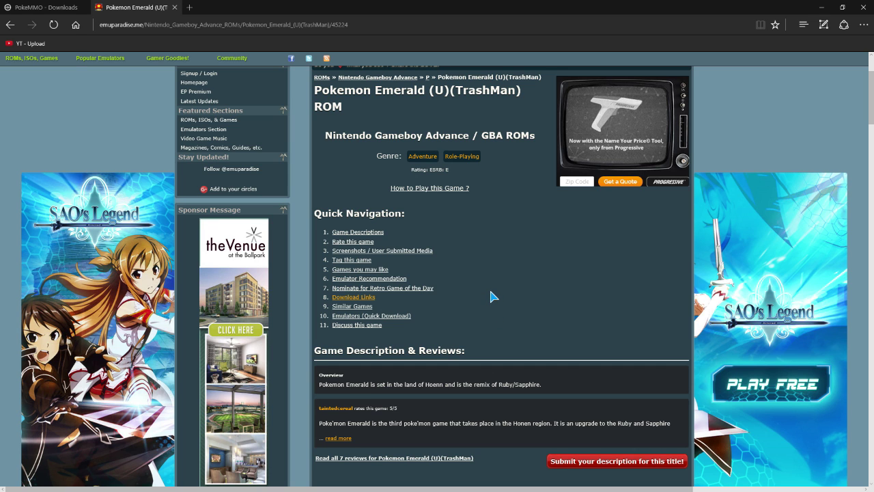
Step: Go back to the Complete ROMs results for Pokemon, open the Pokemon - Emerald Version page and download its ROM archive
key("alt+Left")
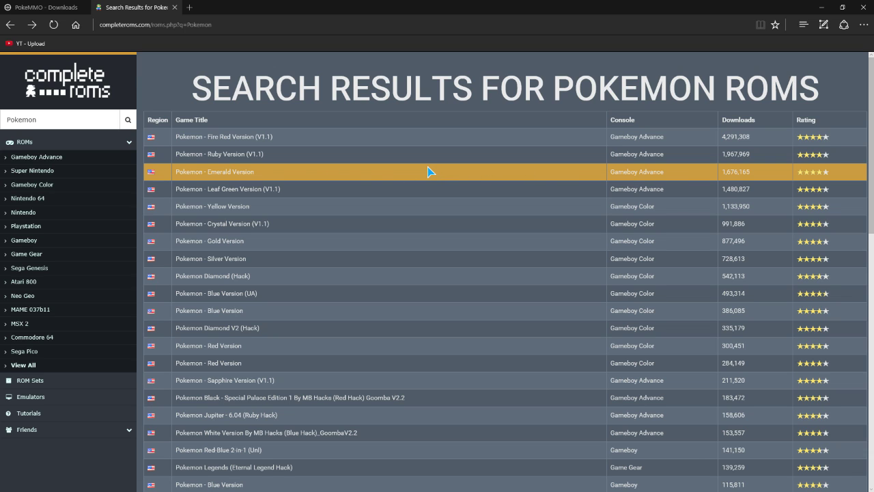
left_click(246, 172)
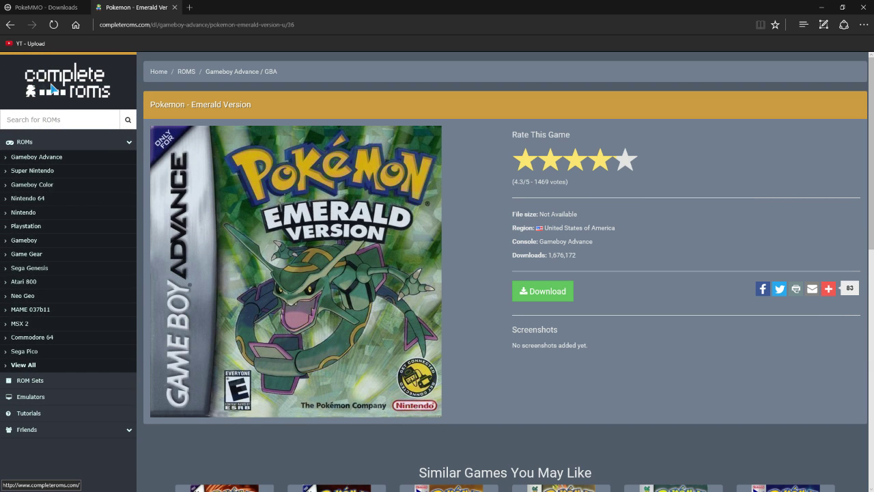
left_click(133, 25)
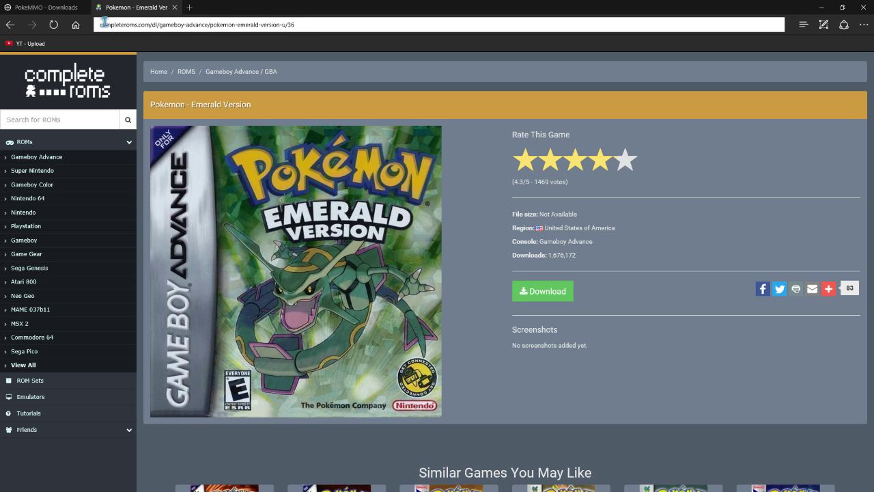
left_click(116, 40)
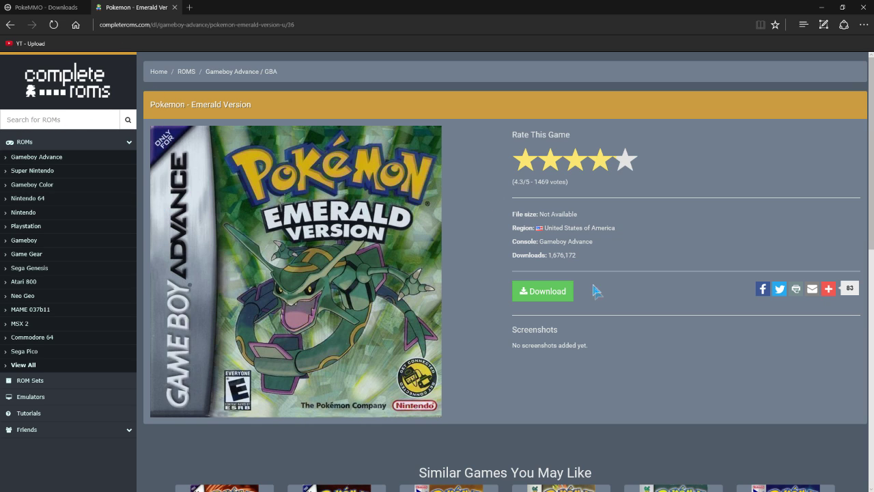
left_click(560, 295)
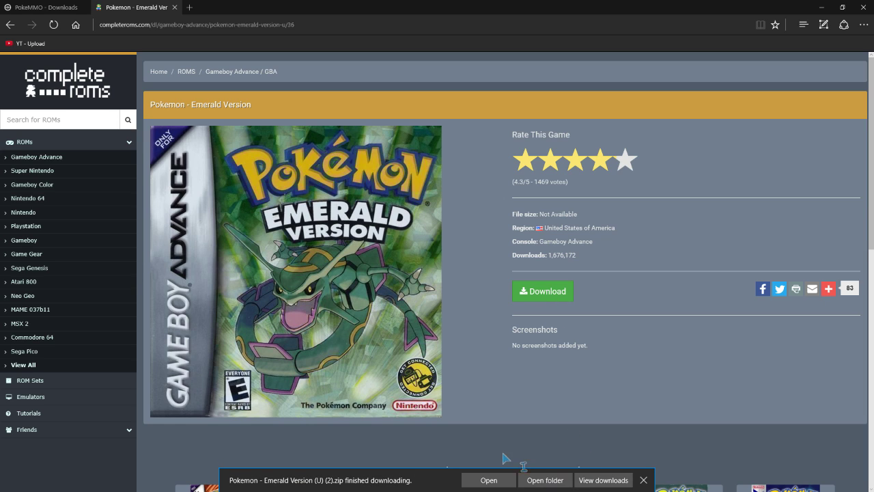
Step: Open Pokemon - Emerald Version (U) (2).zip from the Downloads folder and arrange it beside the PokeMMO installation folder
left_click(529, 480)
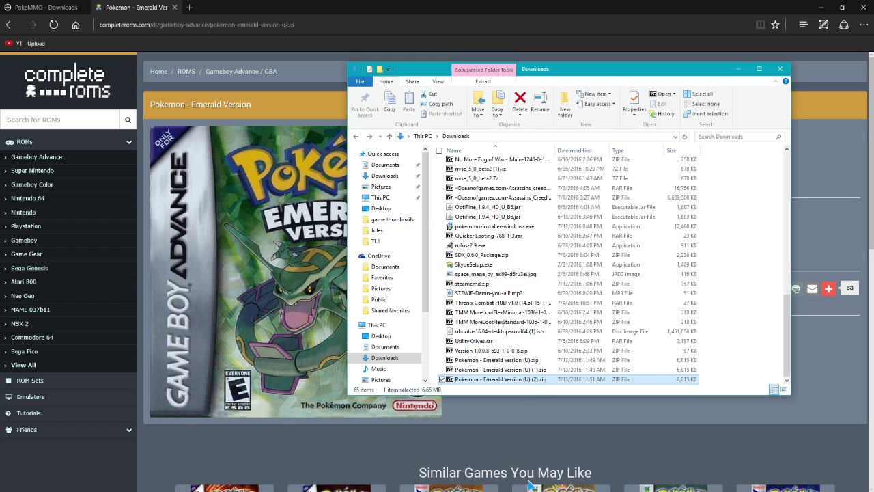
double_click(506, 379)
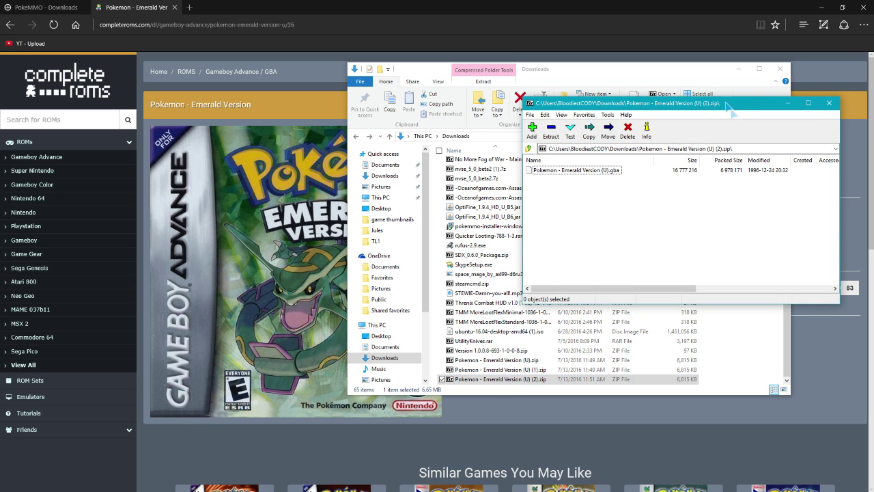
left_click(780, 68)
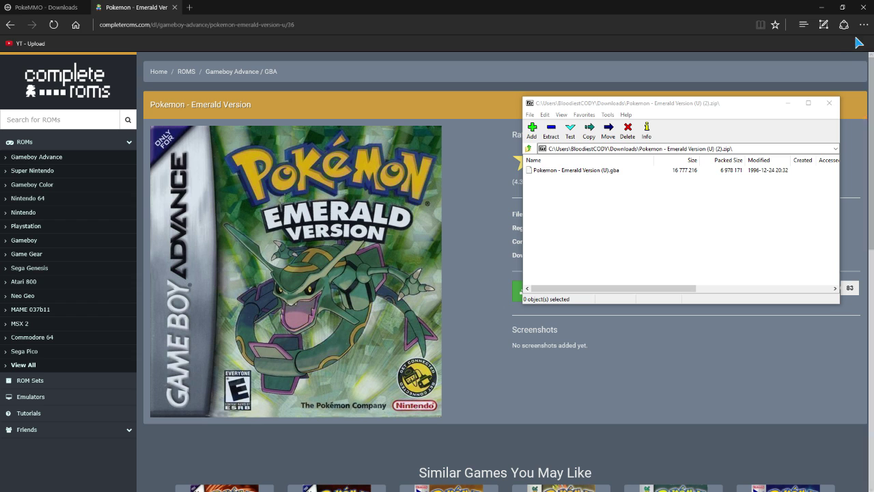
left_click_drag(751, 104, 767, 119)
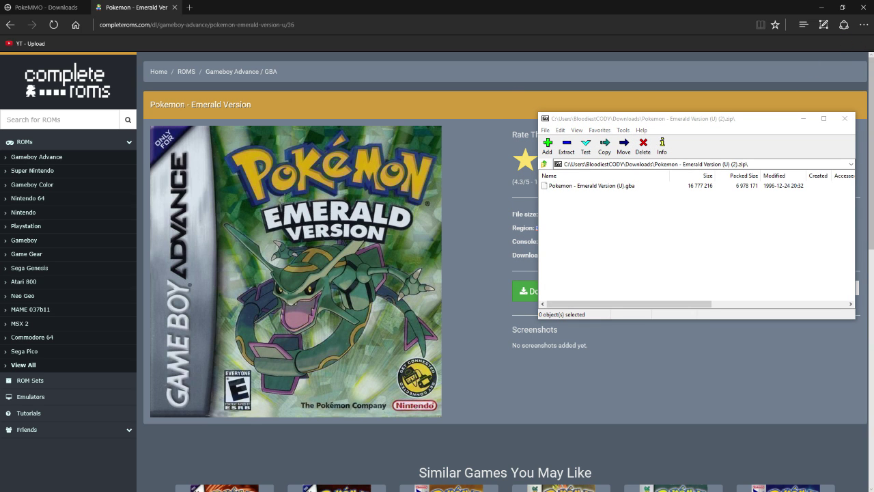
left_click_drag(753, 76, 144, 102)
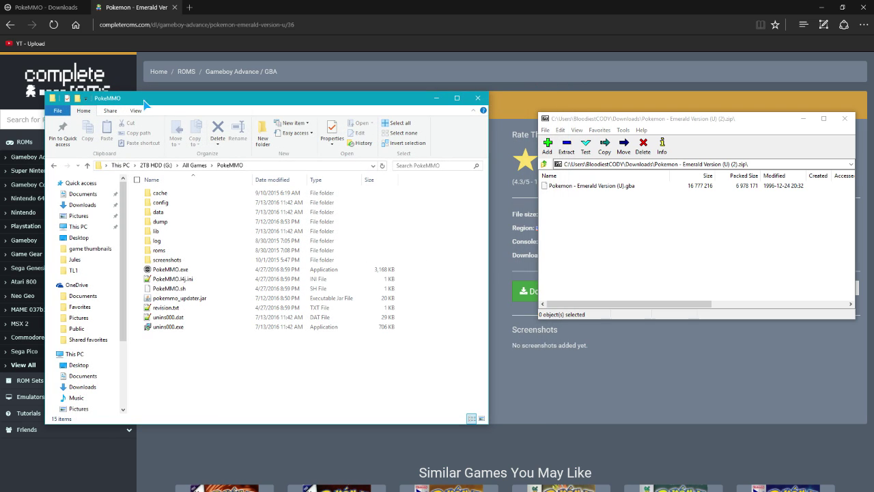
Step: Extract Pokemon - Emerald Version (U).gba from the open archive into PokeMMO's roms folder
double_click(153, 251)
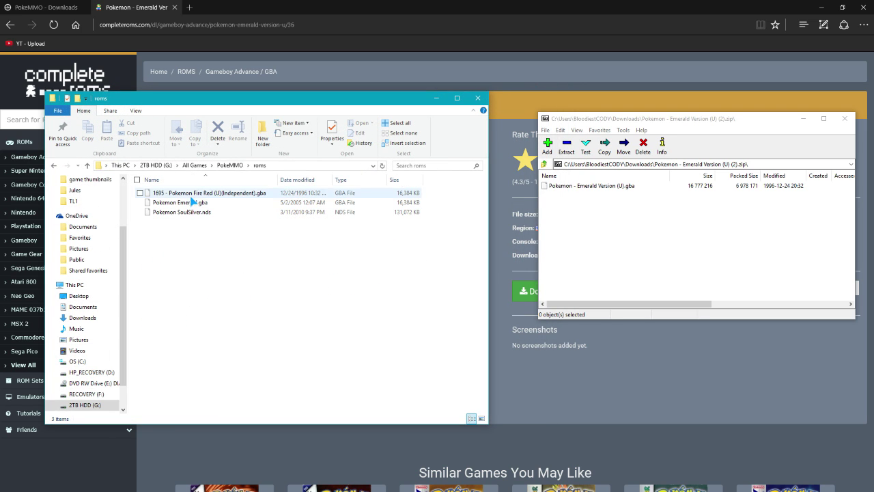
left_click_drag(585, 190, 470, 247)
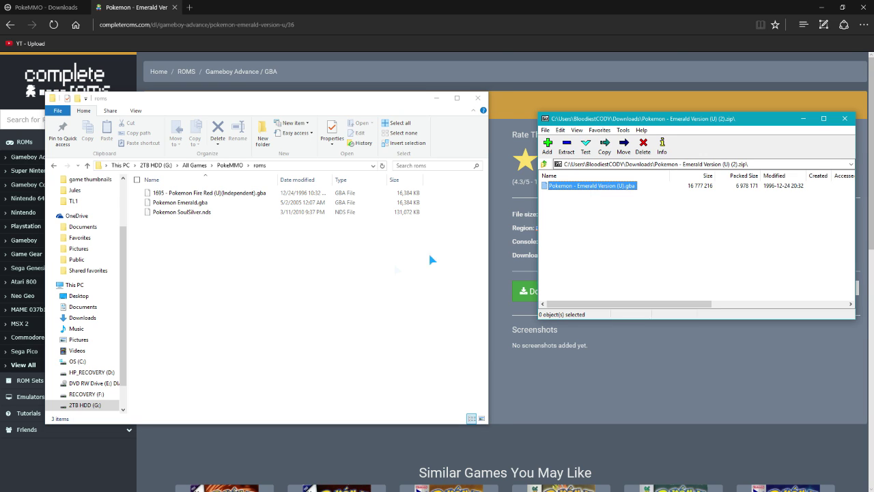
left_click_drag(265, 247, 264, 246)
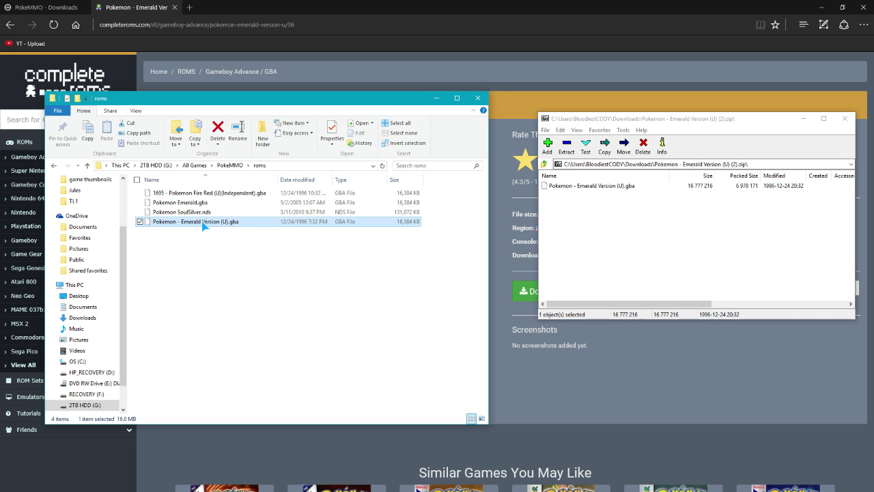
Step: Delete the extracted Pokemon - Emerald Version (U).gba from the roms folder and close the Emerald archive
key("Delete")
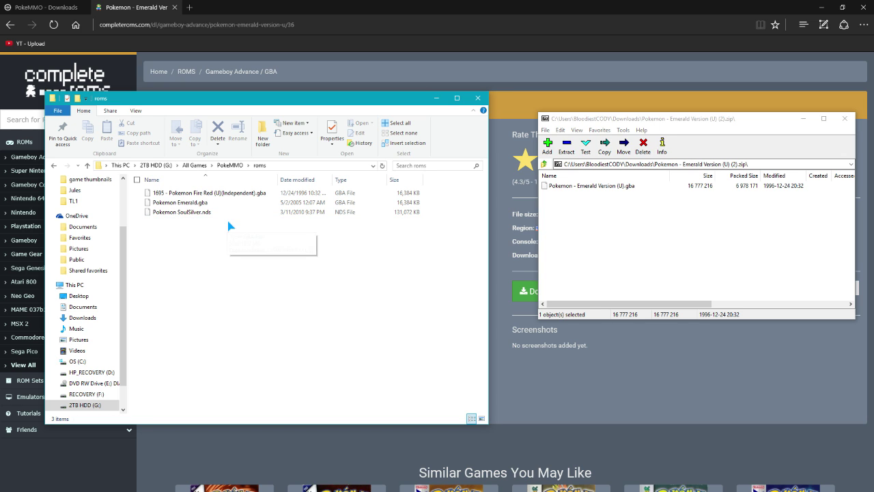
left_click_drag(382, 102, 410, 117)
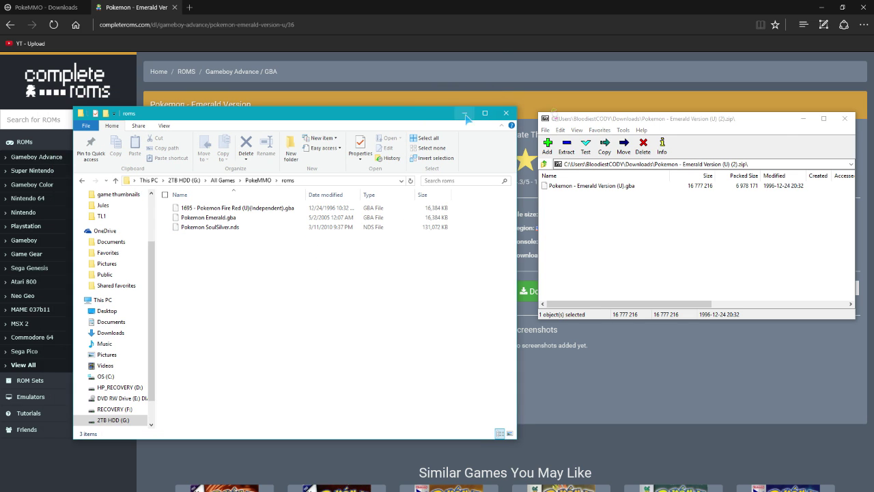
left_click(845, 118)
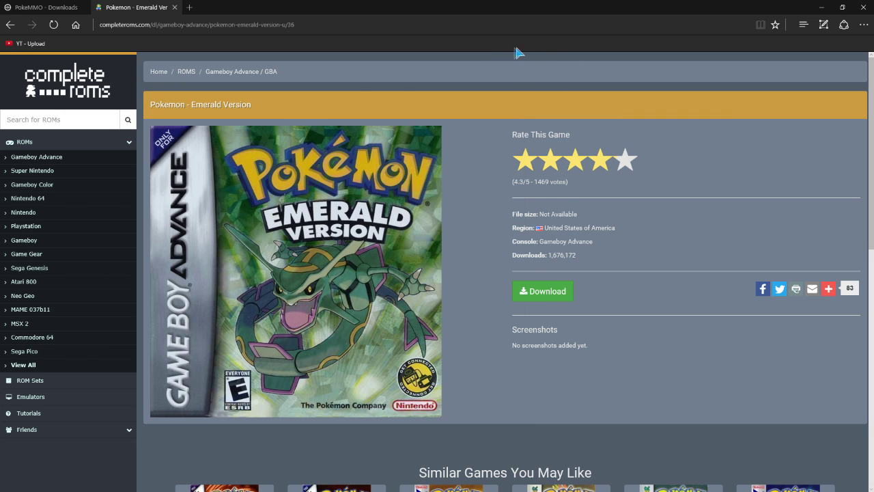
Step: Search Complete ROMs for Pokemon, then open the Pokemon - Fire Red Version (V1.1) page and download its ROM archive
left_click(531, 54)
left_click(44, 119)
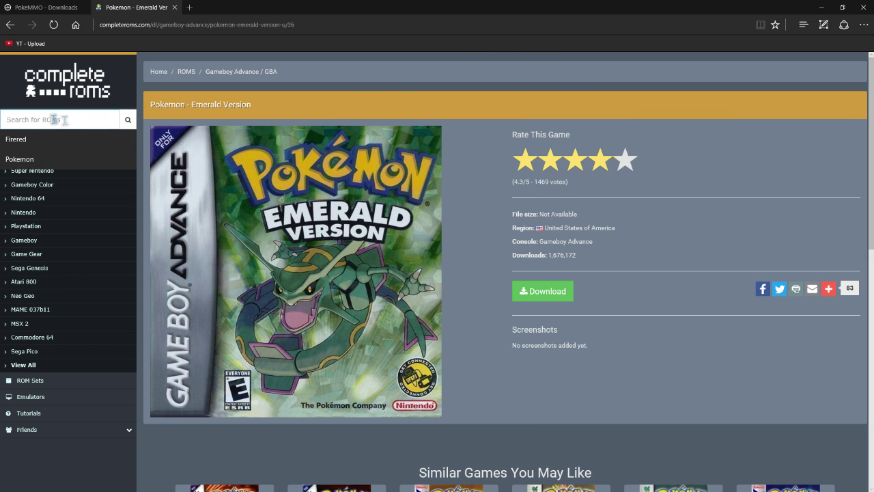
left_click(29, 159)
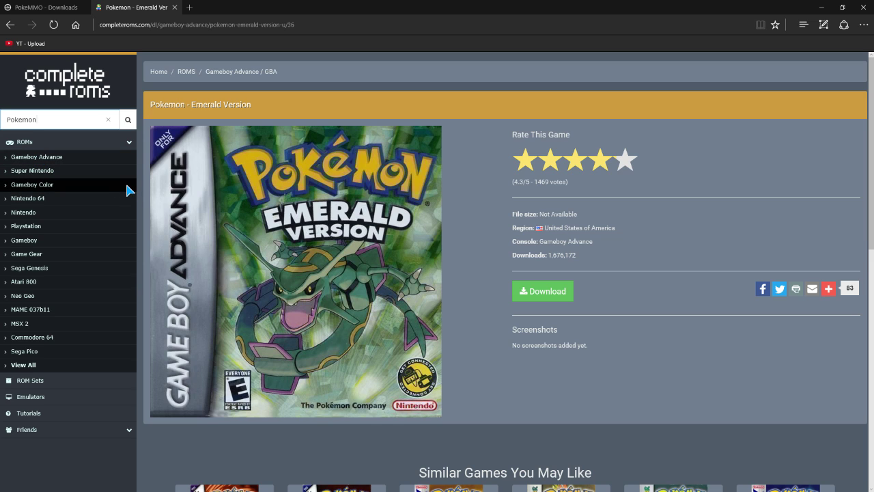
left_click(127, 119)
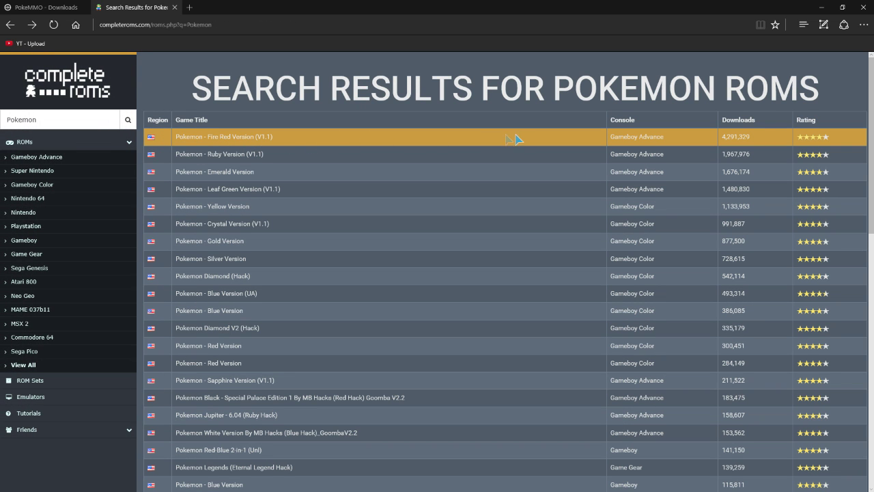
left_click(211, 140)
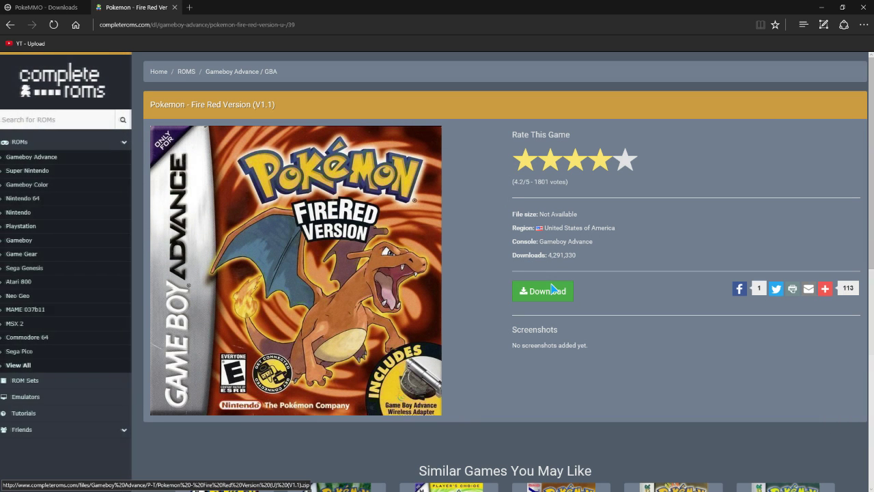
left_click(551, 288)
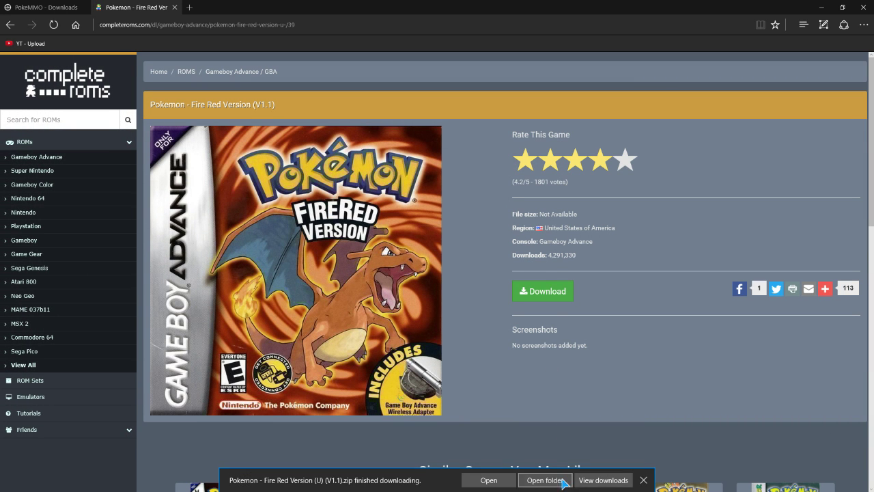
Step: View the downloaded Fire Red Version (V1.1) archive's contents beside PokeMMO's roms folder, then close the archive
left_click(542, 477)
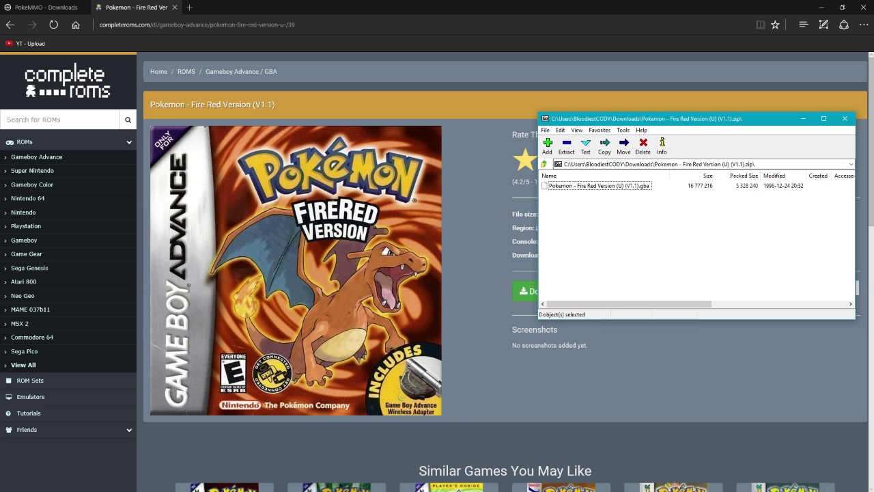
key("alt+Tab")
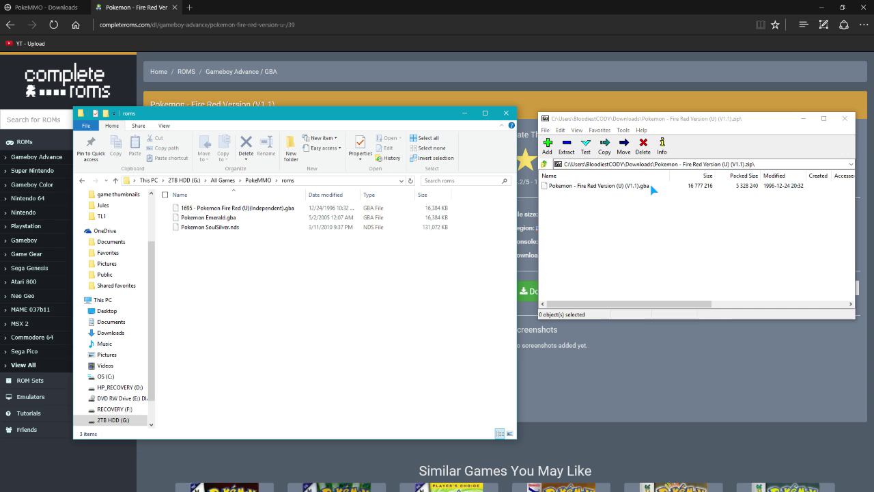
left_click(711, 208)
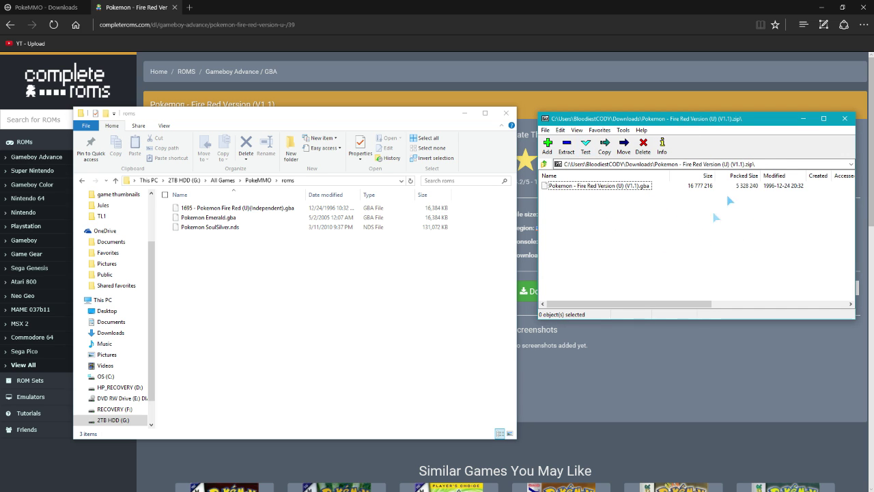
left_click(845, 118)
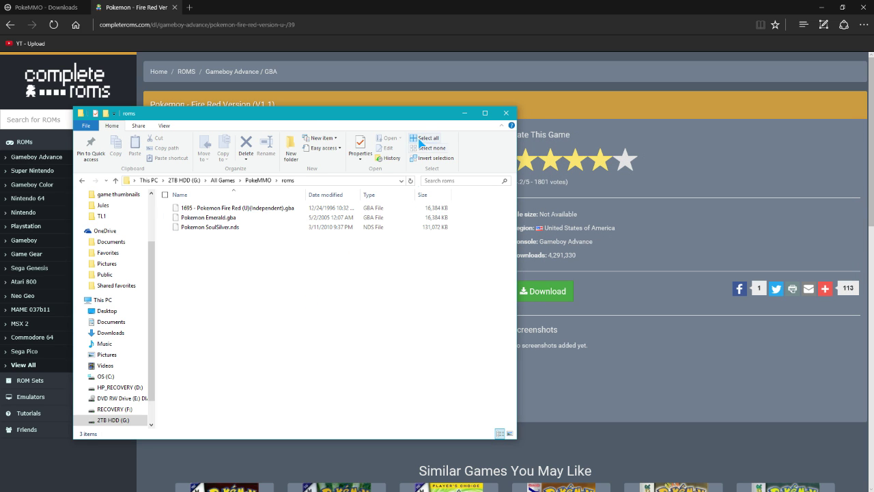
Step: Move the roms folder window out of view and look through the Complete ROMs search results for Pokemon
left_click_drag(419, 123, 491, 138)
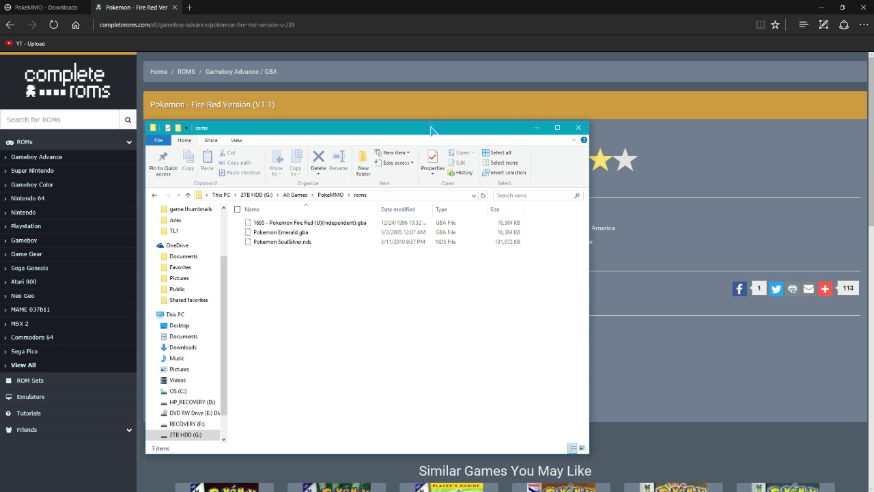
left_click_drag(424, 130, 873, 127)
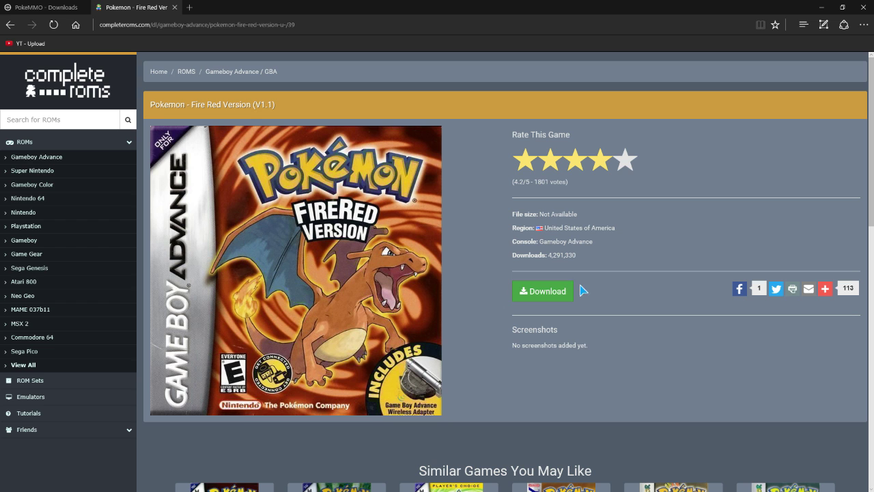
left_click(582, 290)
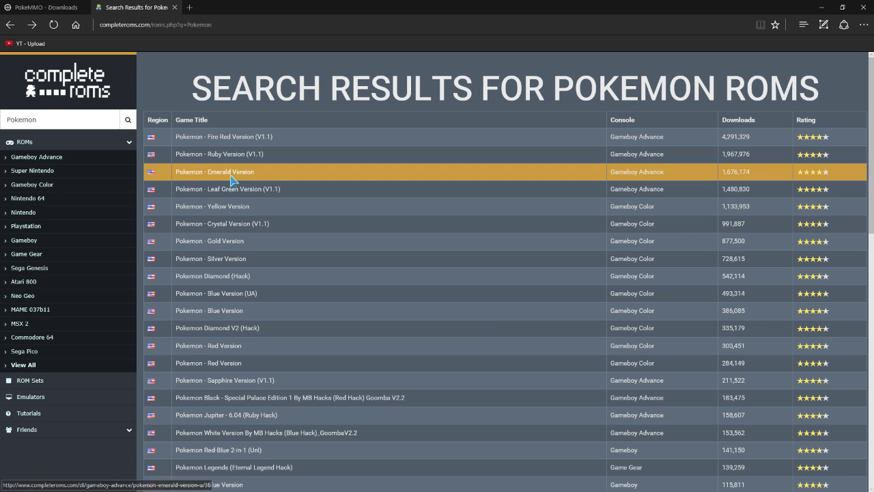
scroll(321, 242, "down", 3)
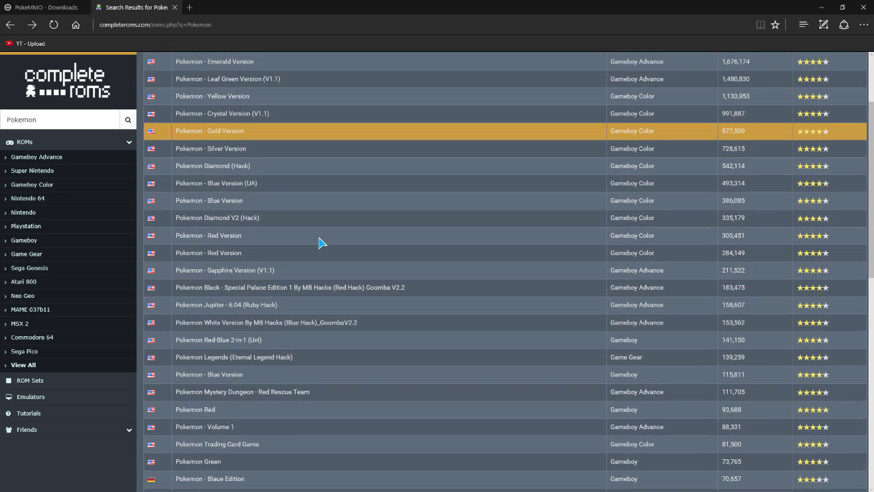
scroll(320, 243, "down", 3)
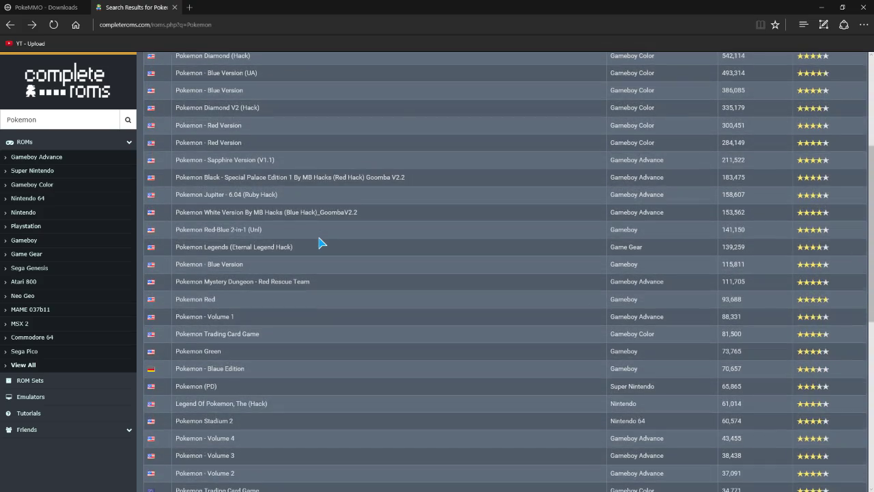
scroll(321, 243, "down", 3)
scroll(242, 309, "down", 3)
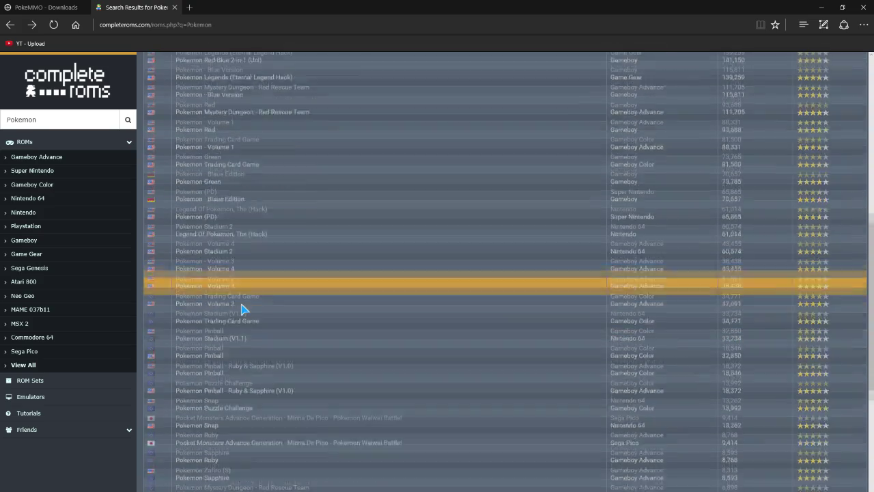
scroll(244, 310, "down", 3)
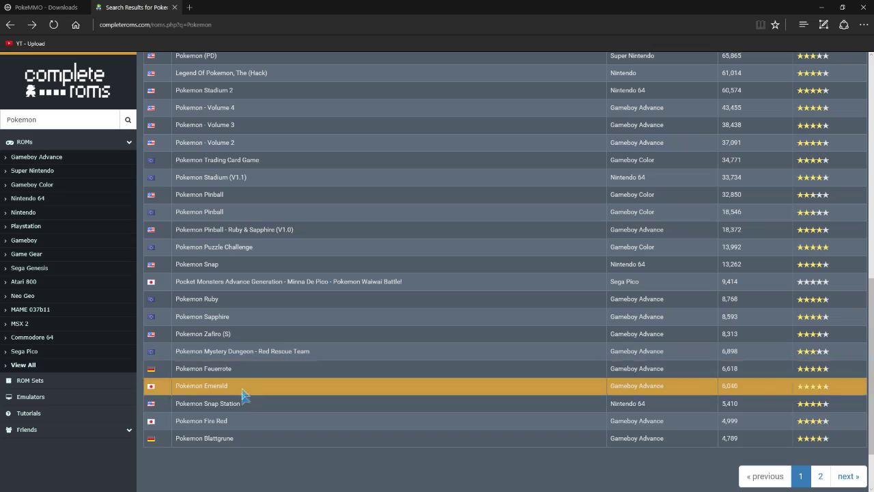
scroll(248, 439, "up", 2)
scroll(248, 439, "up", 6)
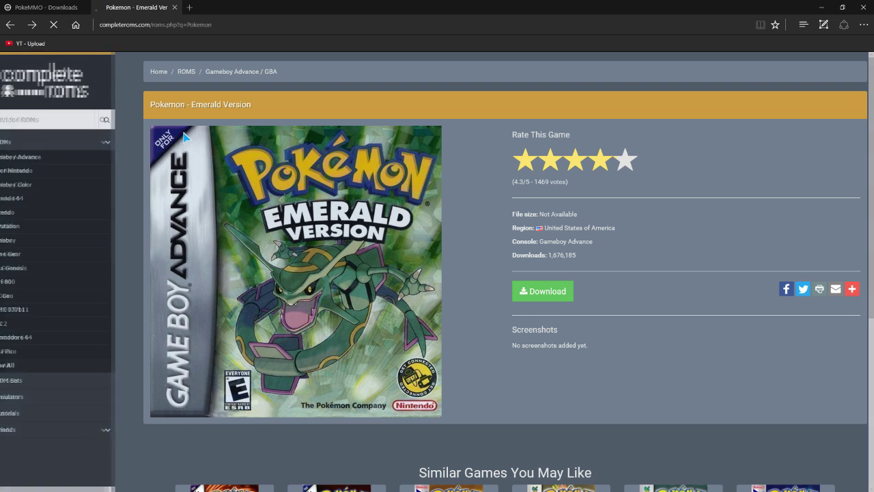
Step: Search the web from a new tab for Pokemon Souls Silver Rom and open Emuparadise's Pokemon - SoulSilver Version (v10) (E) page
key("alt+Left")
left_click(189, 7)
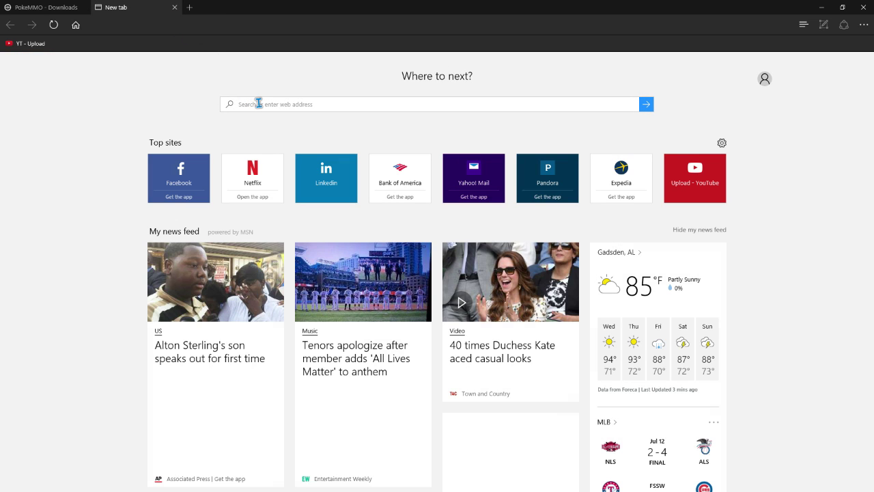
type("Pokemon")
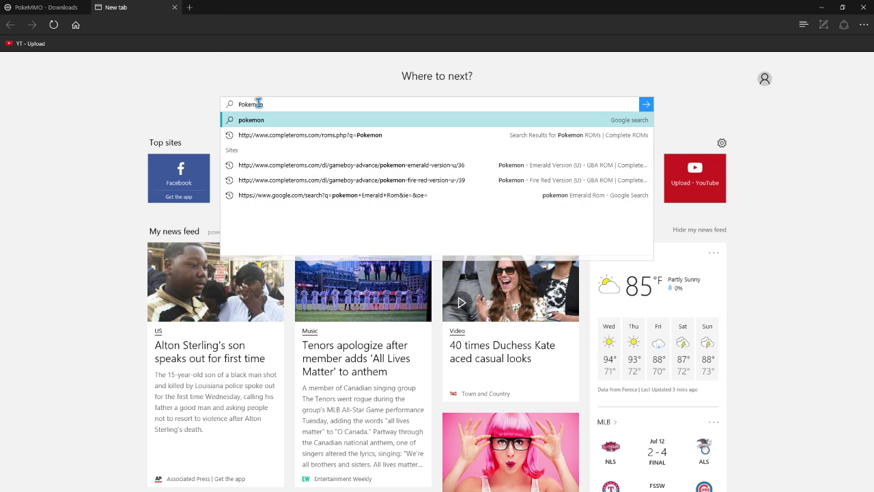
type(" Souls Si")
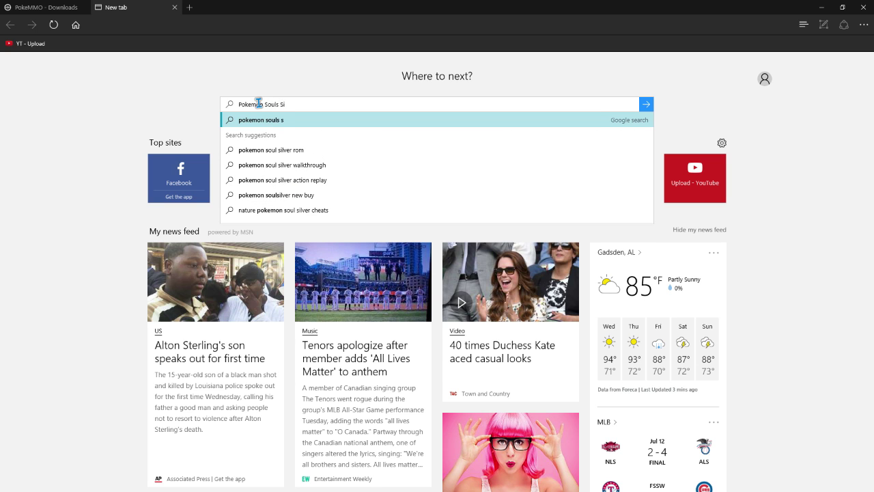
type("lver Rom")
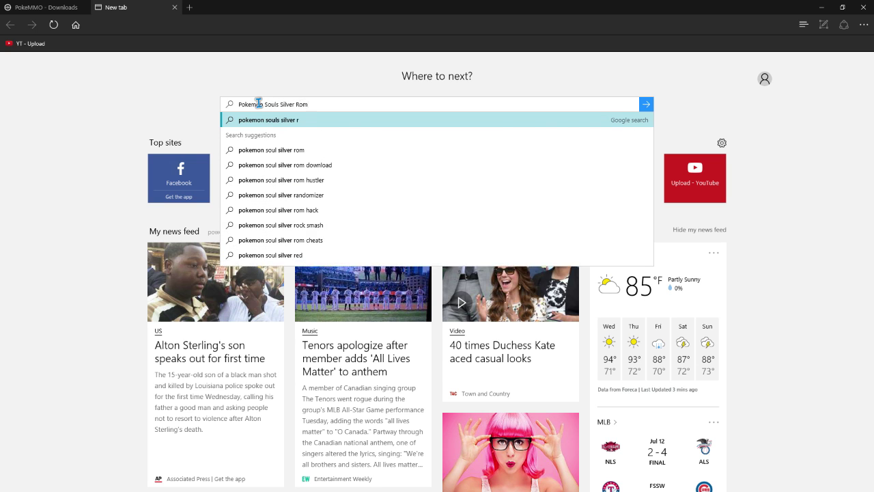
key("Return")
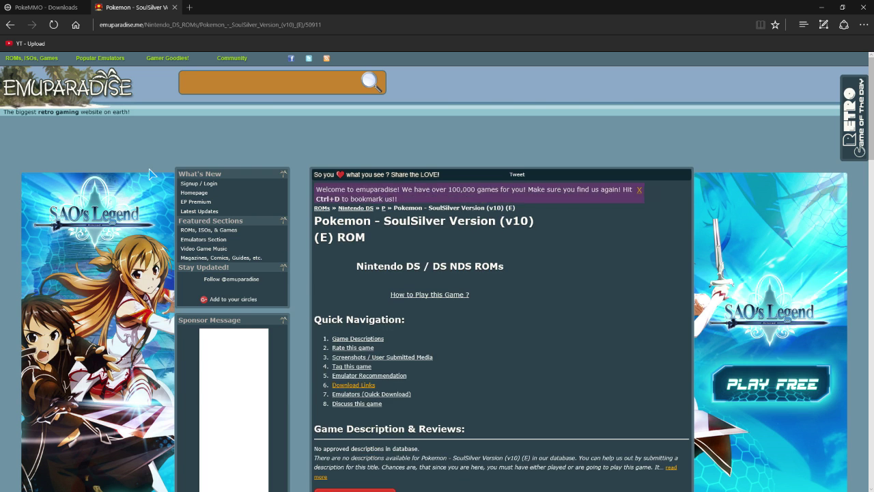
Step: Look over the SoulSilver Version (v10) (E) page and jump to its download links
scroll(149, 169, "down", 5)
scroll(152, 173, "down", 6)
scroll(153, 173, "up", 8)
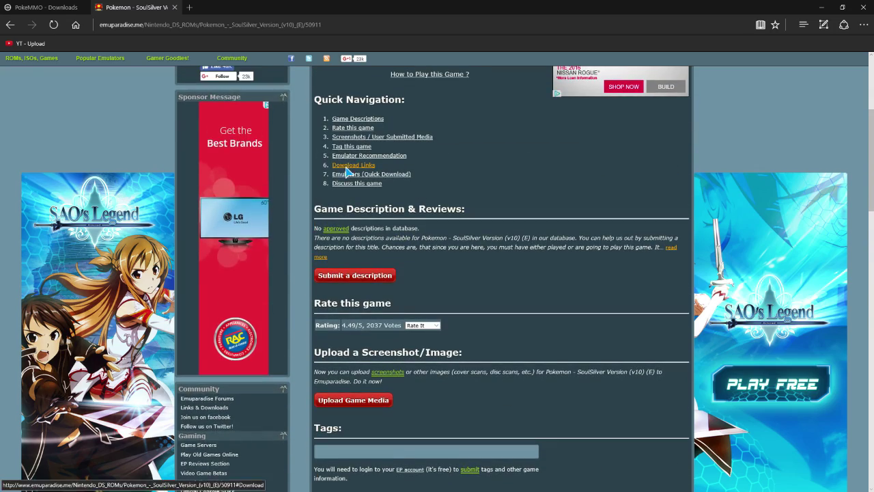
scroll(341, 176, "up", 4)
scroll(350, 180, "down", 2)
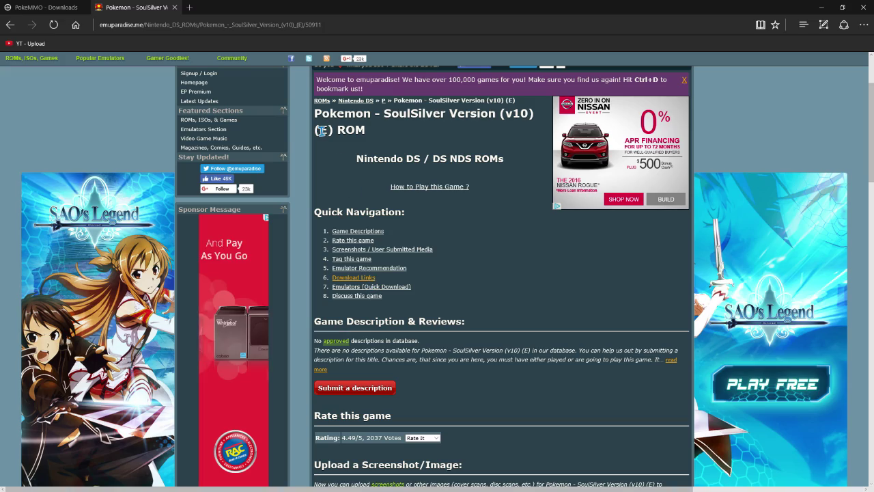
scroll(324, 137, "down", 8)
scroll(341, 230, "up", 10)
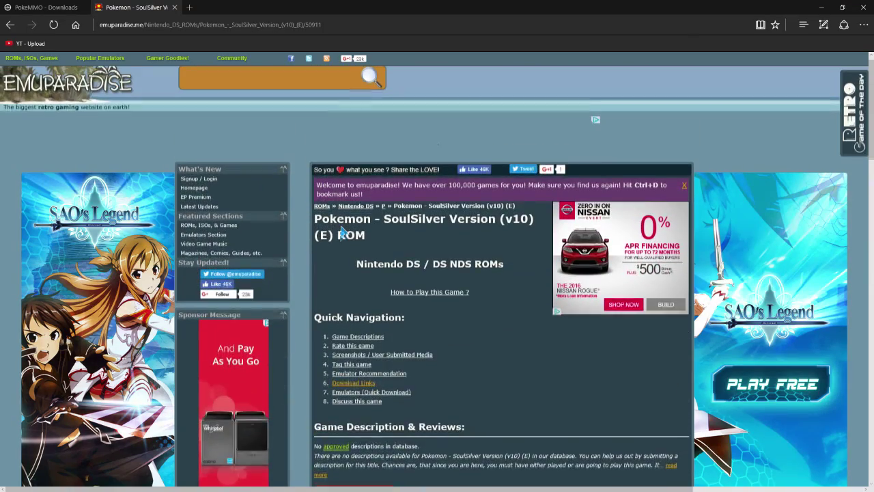
left_click(352, 384)
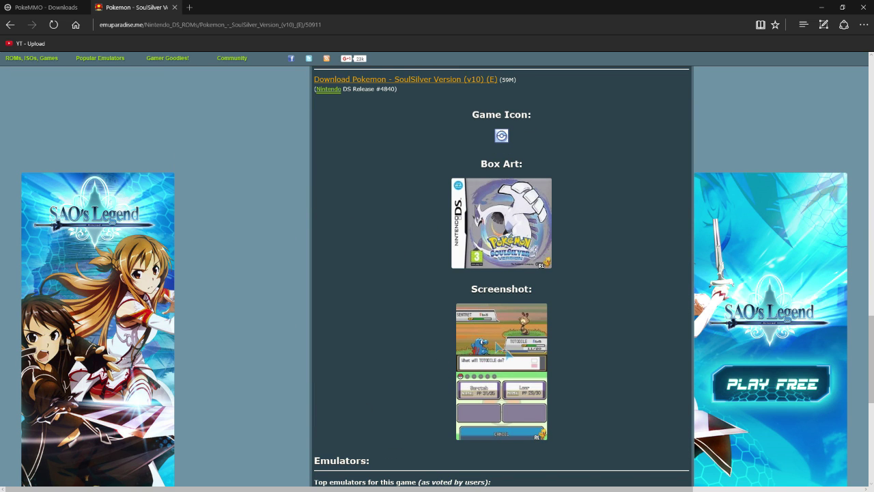
Step: Open the direct download page for Pokemon - SoulSilver Version (v10) (E) and download its zip archive
scroll(408, 318, "down", 2)
scroll(394, 289, "down", 5)
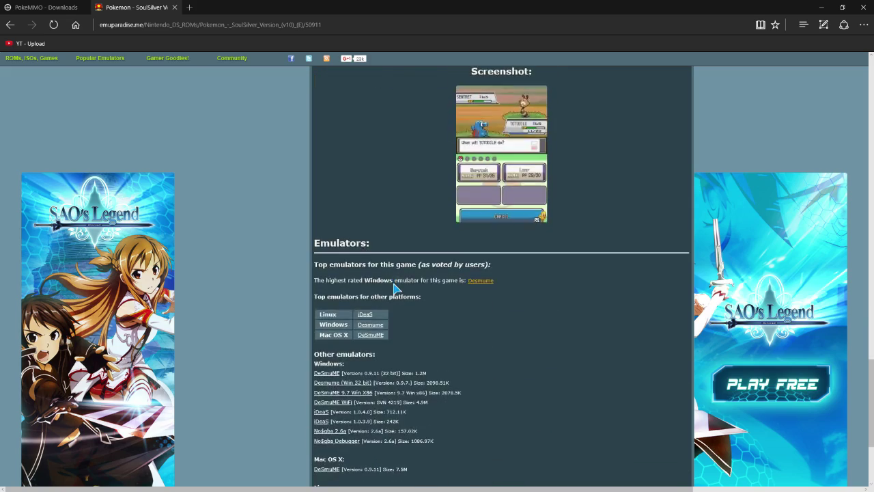
scroll(394, 289, "up", 6)
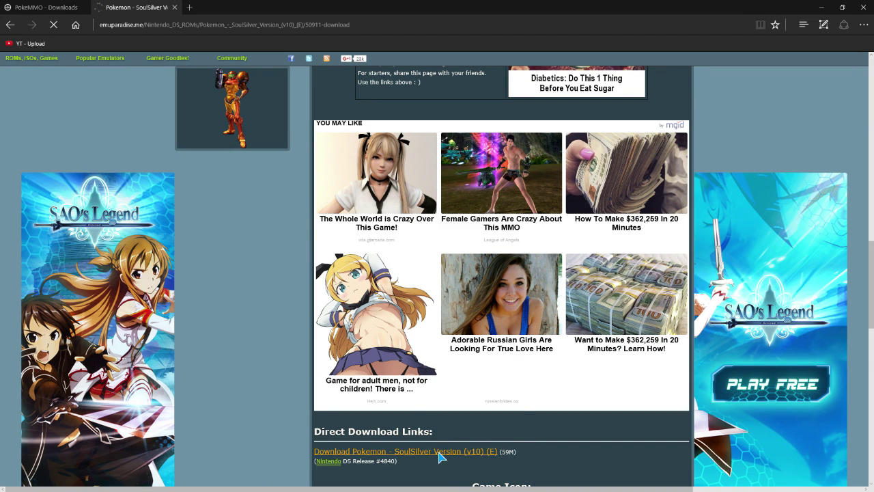
scroll(335, 301, "down", 2)
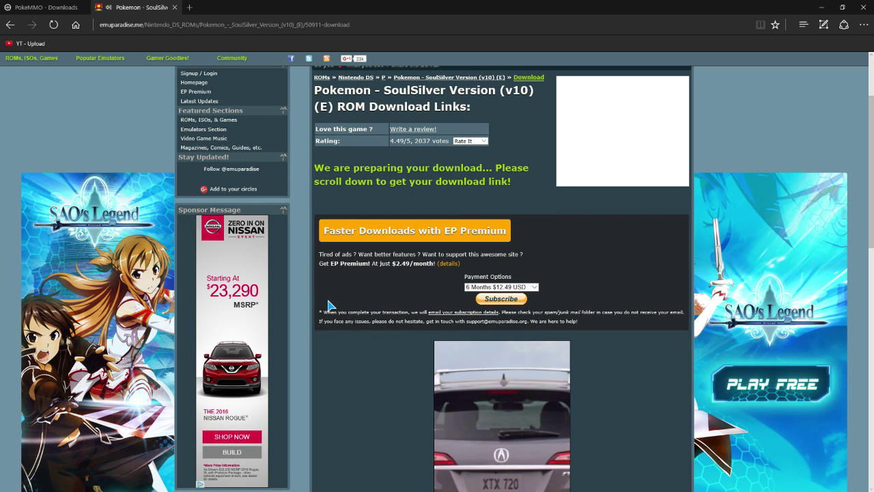
scroll(330, 287, "down", 6)
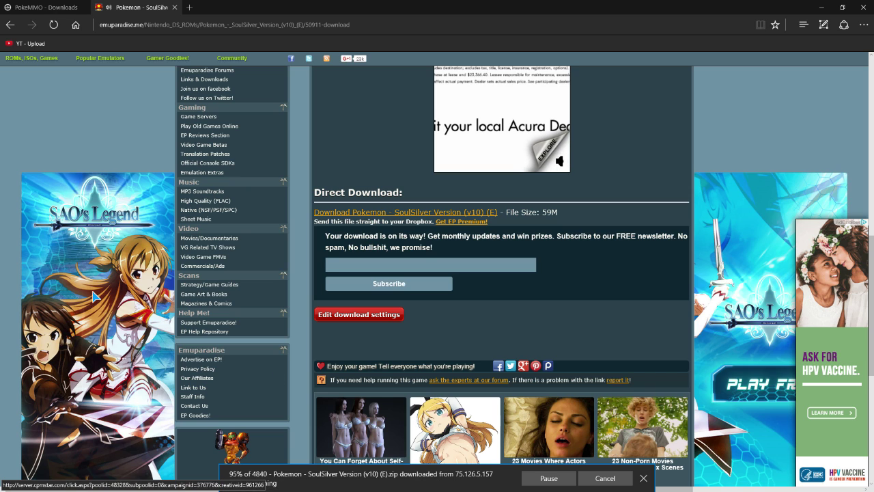
scroll(309, 300, "up", 3)
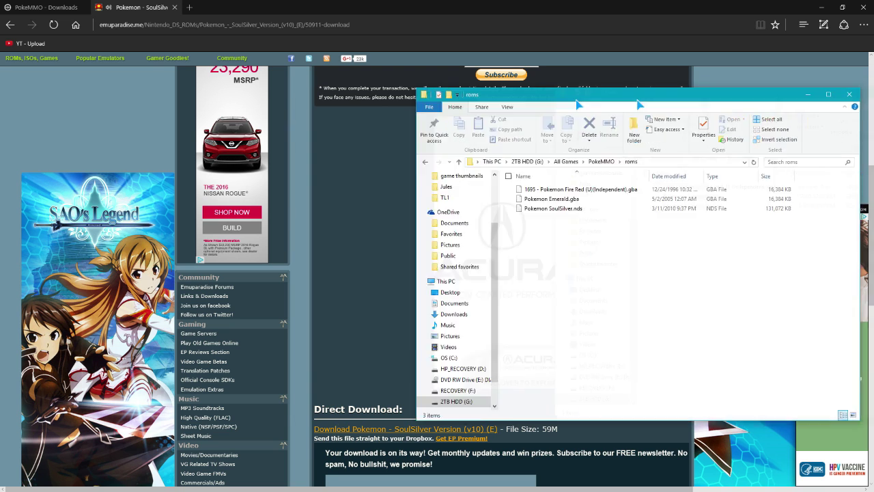
Step: Paste the downloaded SoulSilver zip into PokeMMO's roms folder and extract 4840 - Pokemon - SoulSilver Version (v10) (E).nds there
key("alt+Tab")
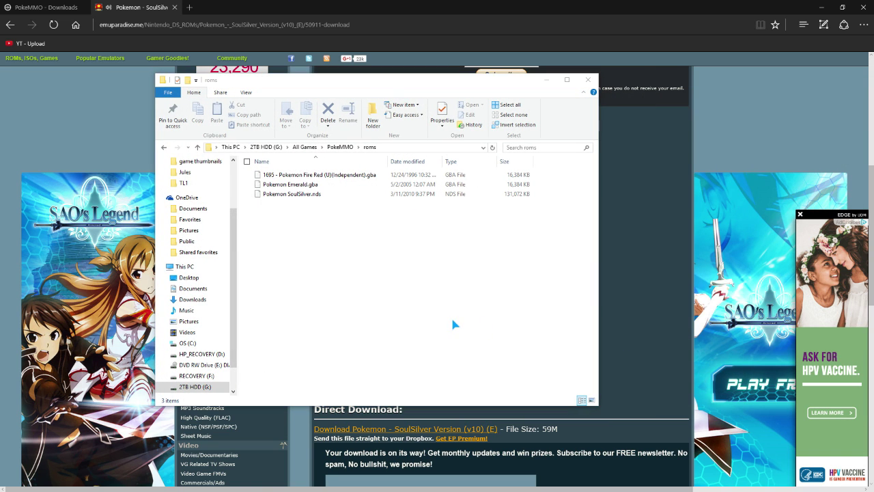
key("ctrl+v")
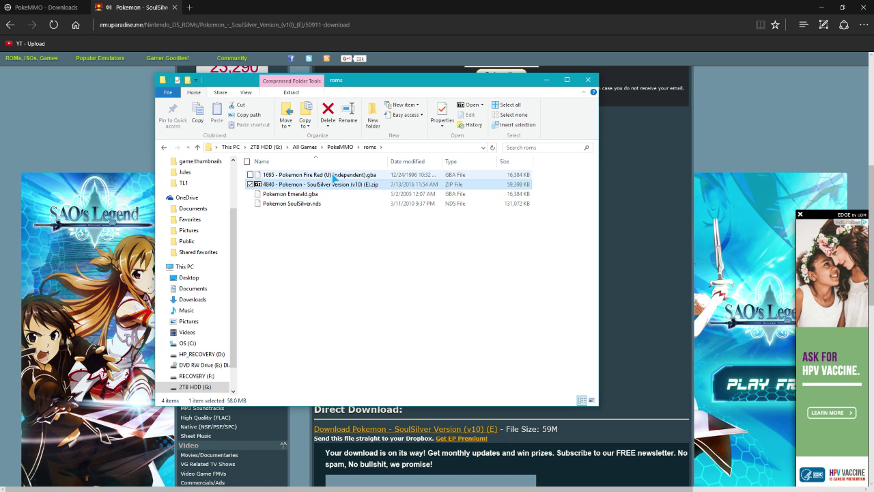
double_click(325, 184)
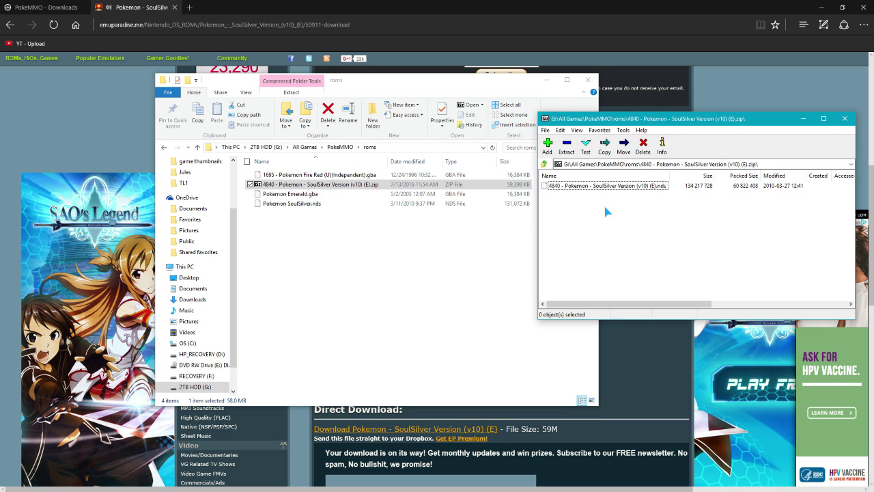
left_click_drag(598, 190, 298, 296)
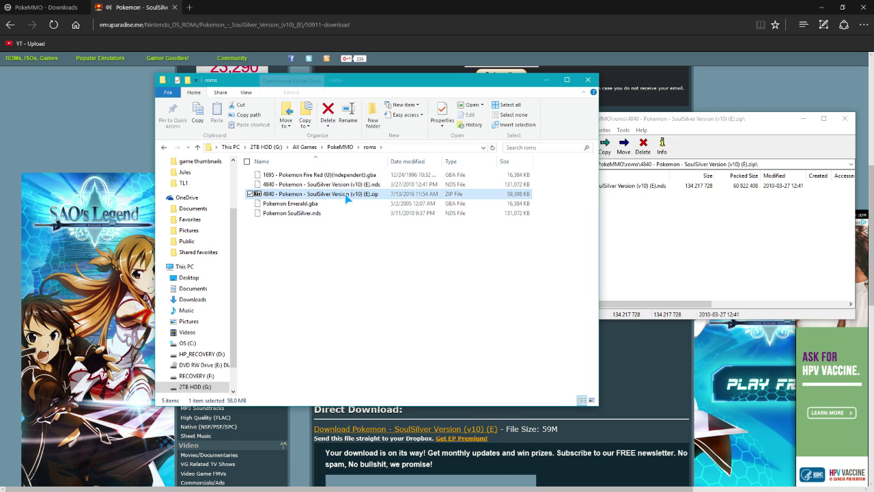
Step: Close the open SoulSilver archive and delete 4840 - Pokemon - SoulSilver Version (v10) (E).zip from the roms folder
key("Delete")
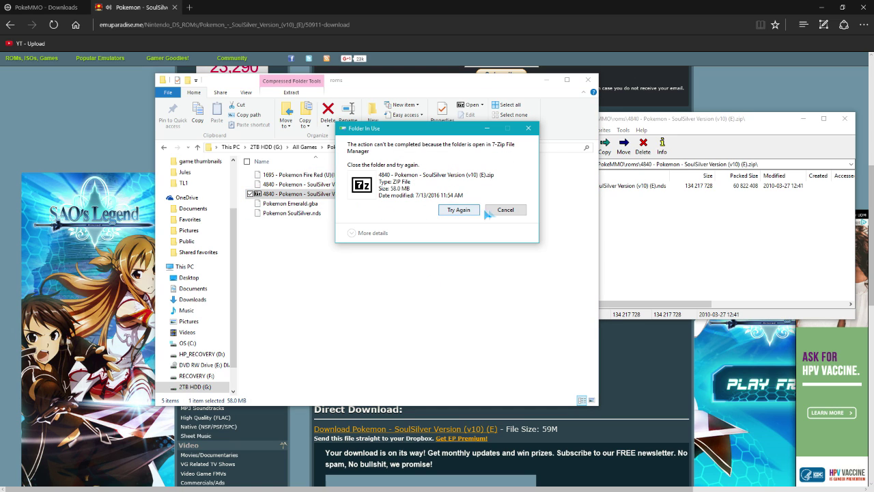
left_click(492, 214)
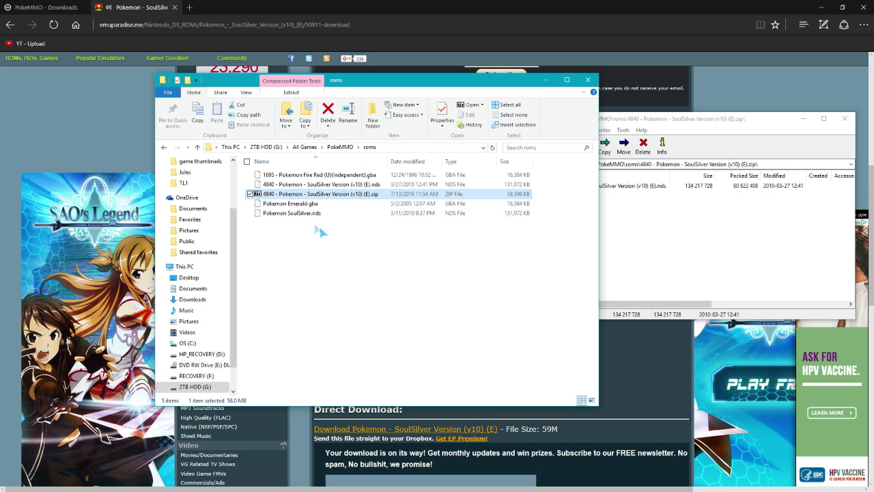
right_click(333, 196)
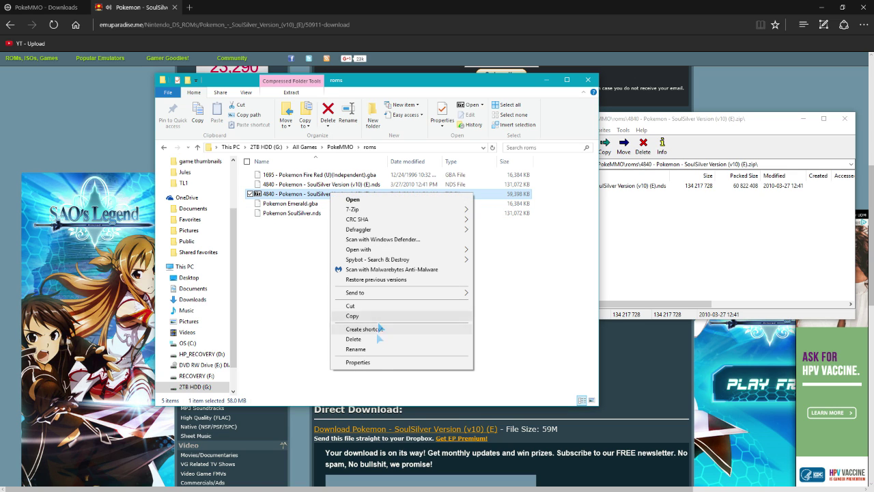
left_click(353, 339)
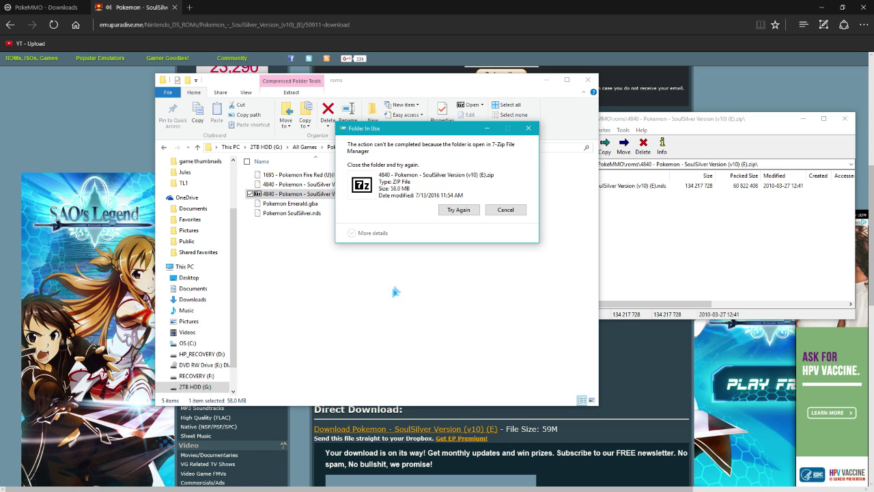
left_click(844, 118)
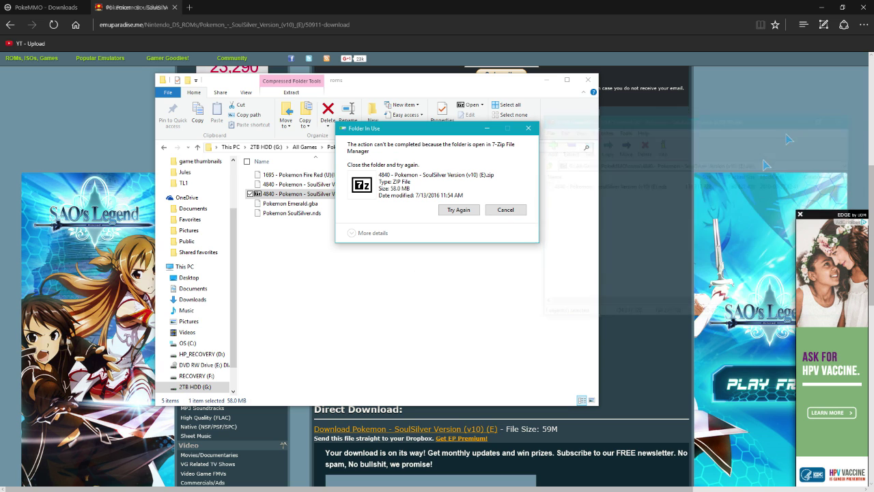
left_click(459, 210)
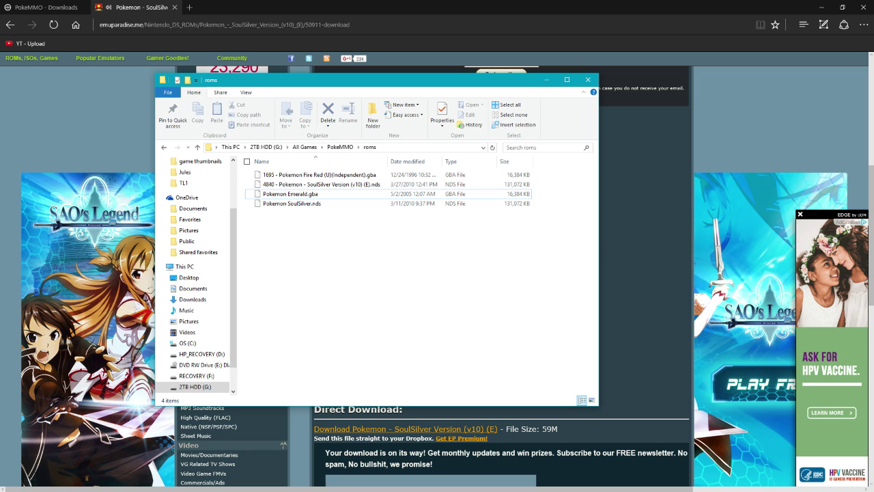
Step: Delete 1695 - Pokemon Fire Red (U)(Independent).gba, Pokemon Emerald.gba and Pokemon SoulSilver.nds from the roms folder
left_click(335, 176)
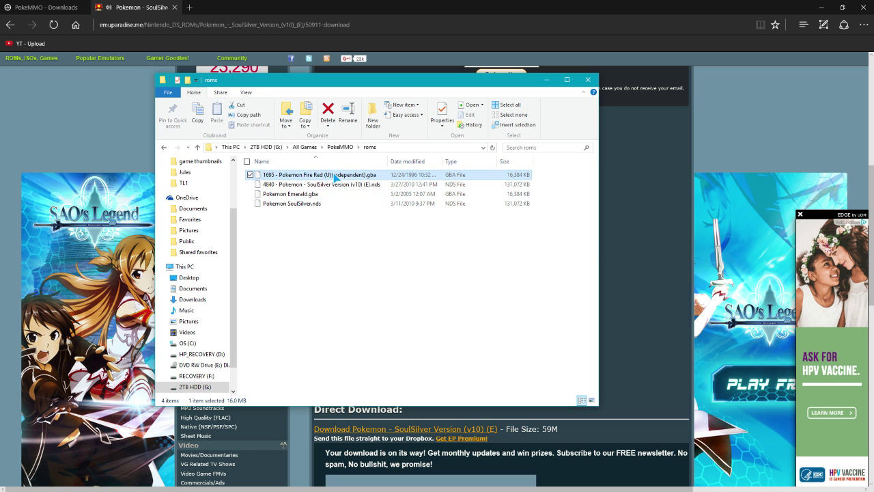
key("Delete")
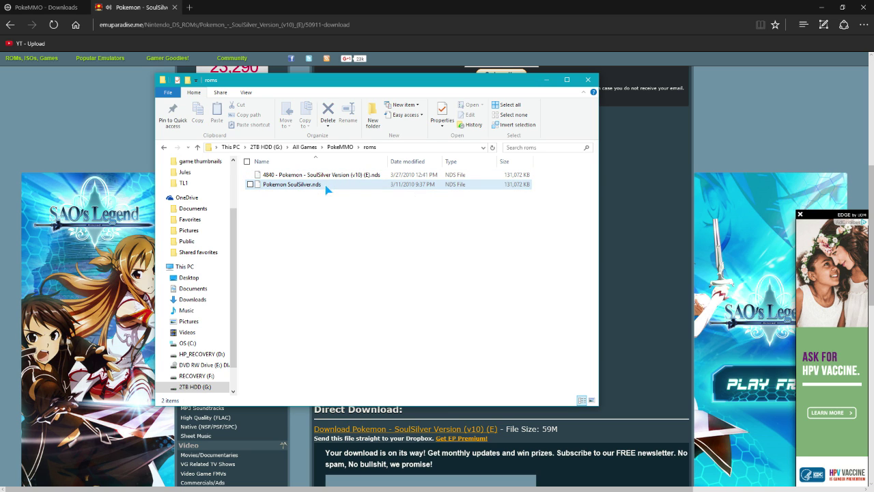
left_click(326, 185)
key("Delete")
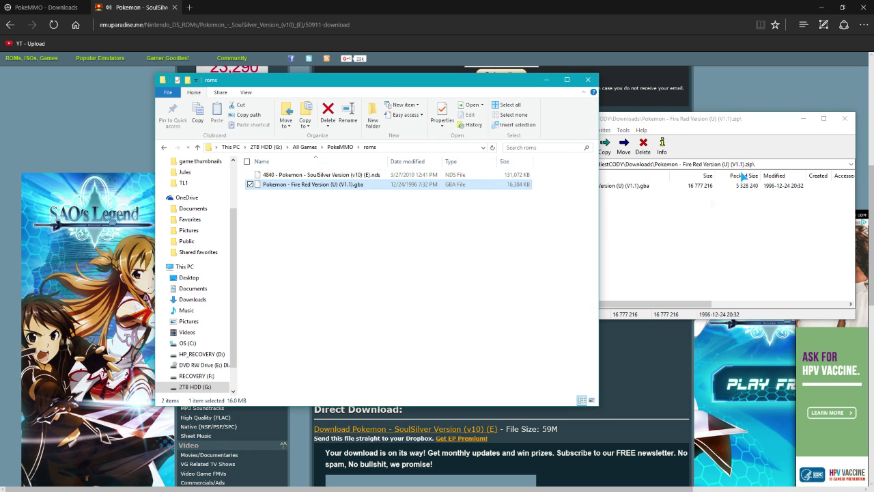
Step: Close the open Fire Red archive and extract Pokemon - Emerald Version (U).gba from its zip into the roms folder, closing that archive too
left_click(845, 119)
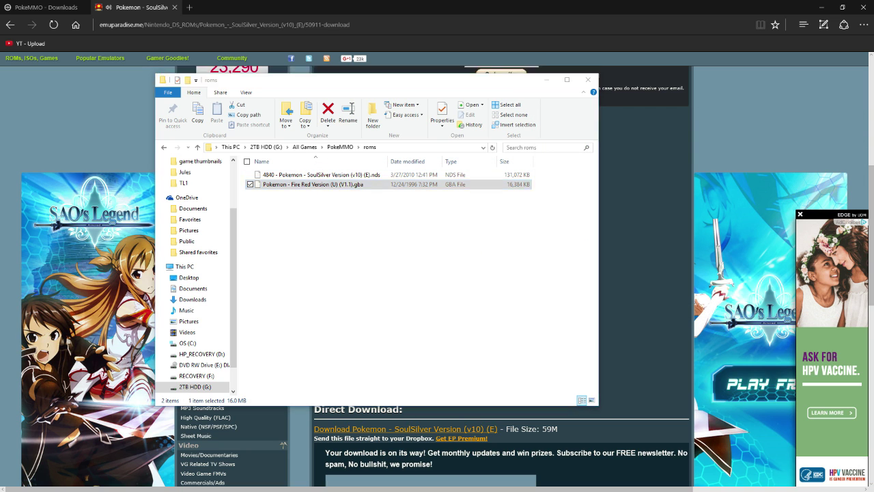
left_click_drag(430, 250, 433, 248)
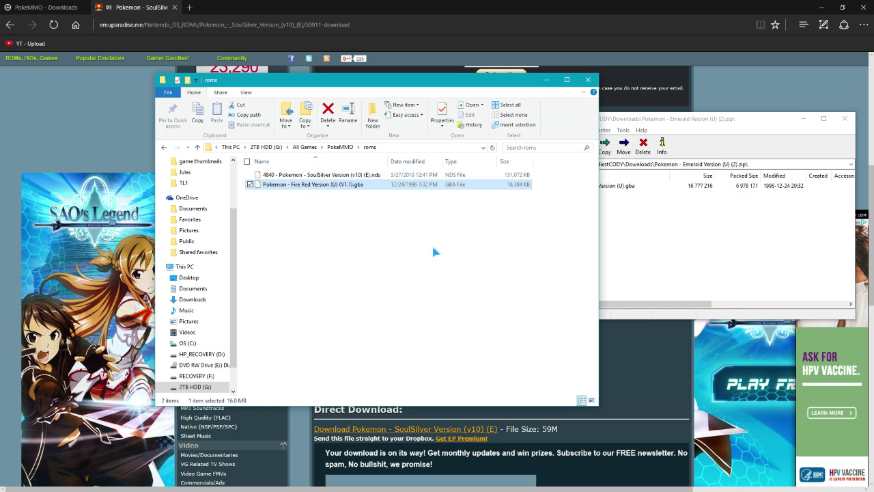
left_click(683, 263)
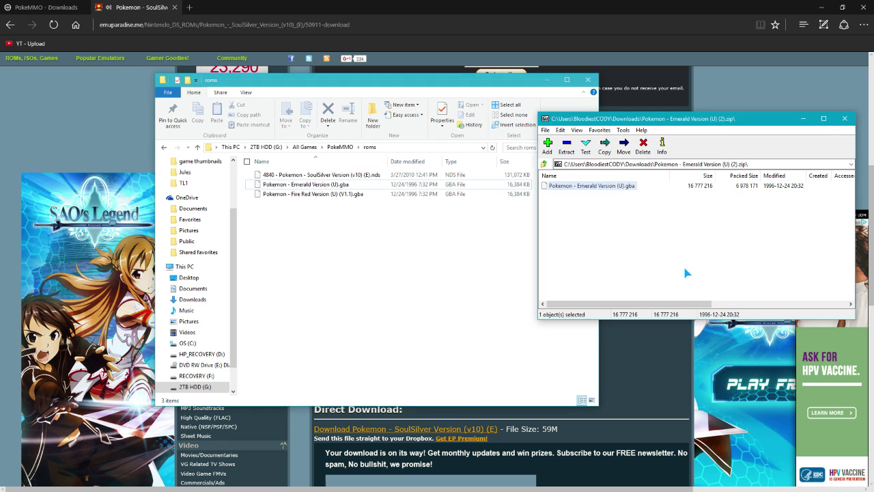
left_click(844, 118)
Step: Launch PokeMMO.exe from the PokeMMO folder and accept the available client update
key("BackSpace")
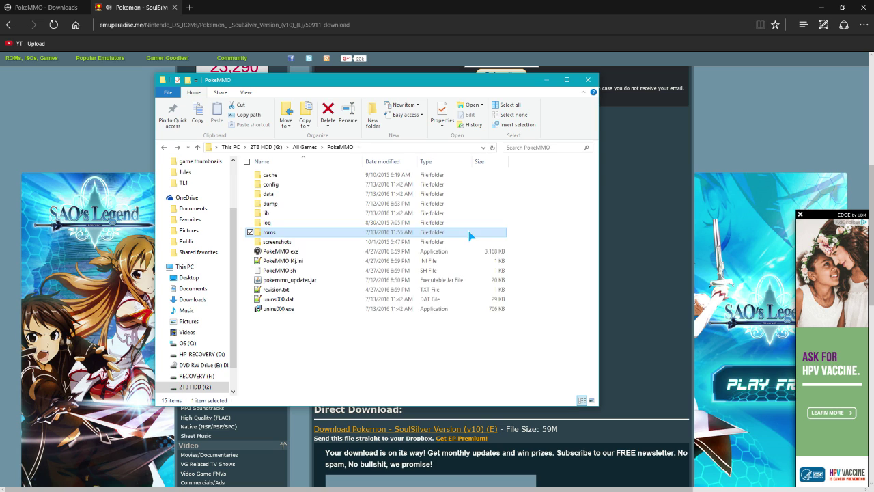
left_click(285, 255)
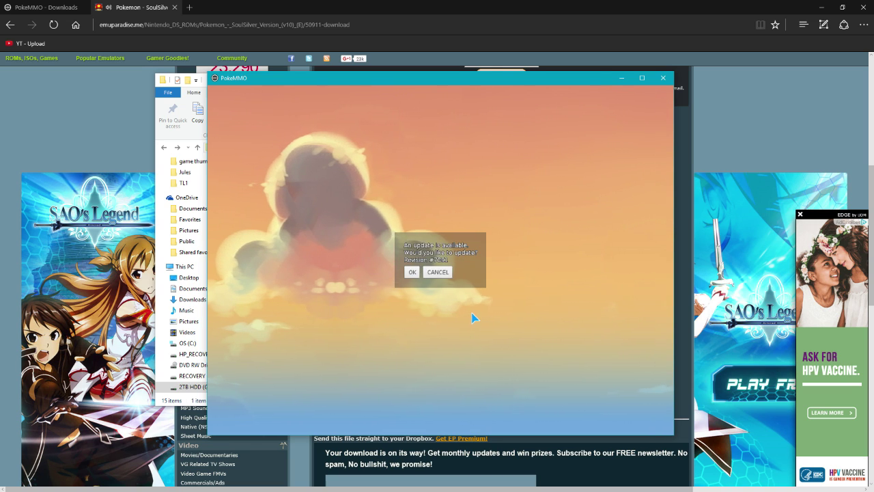
left_click(411, 271)
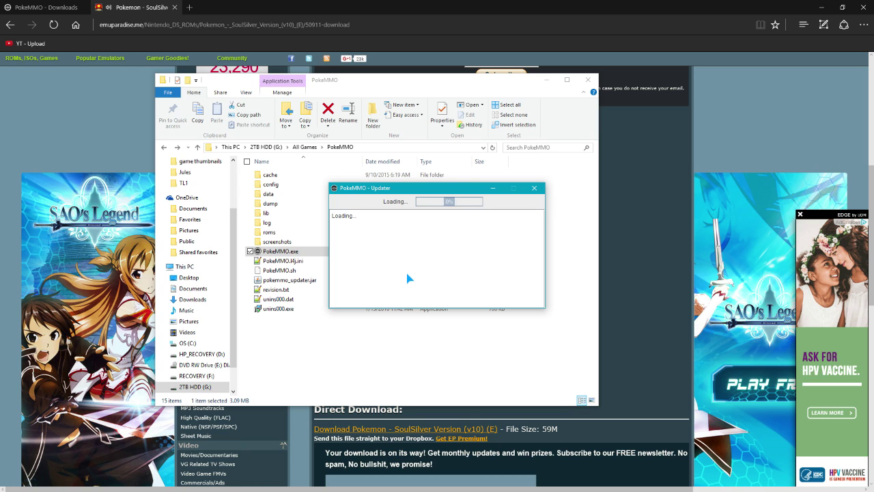
left_click_drag(373, 194, 352, 206)
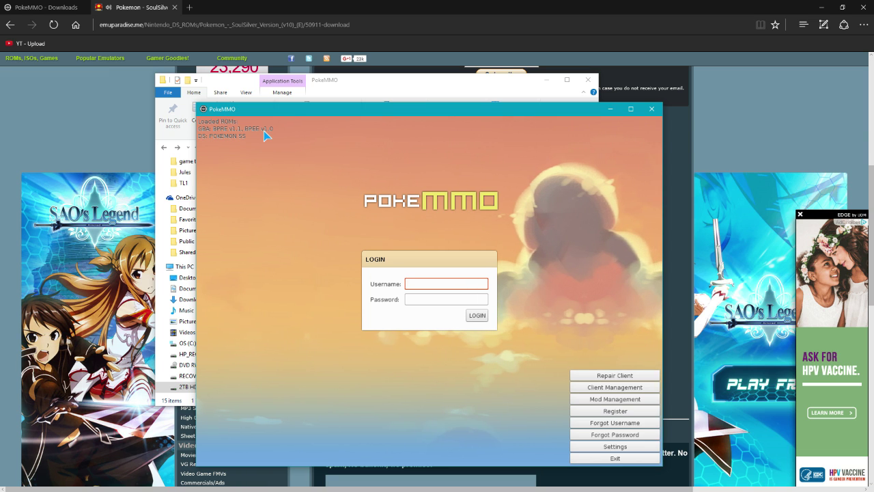
Step: Compare the loaded ROMs listed in the PokeMMO client with the ROM files in the roms folder
left_click_drag(287, 111, 451, 94)
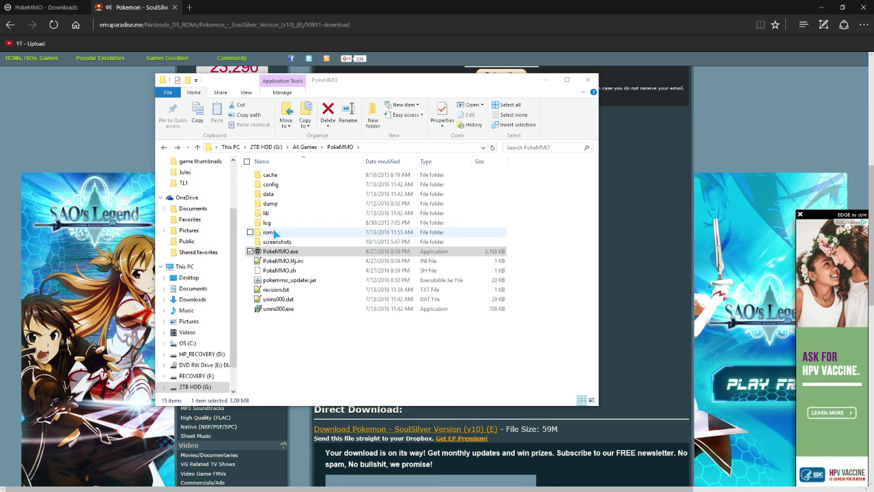
double_click(274, 233)
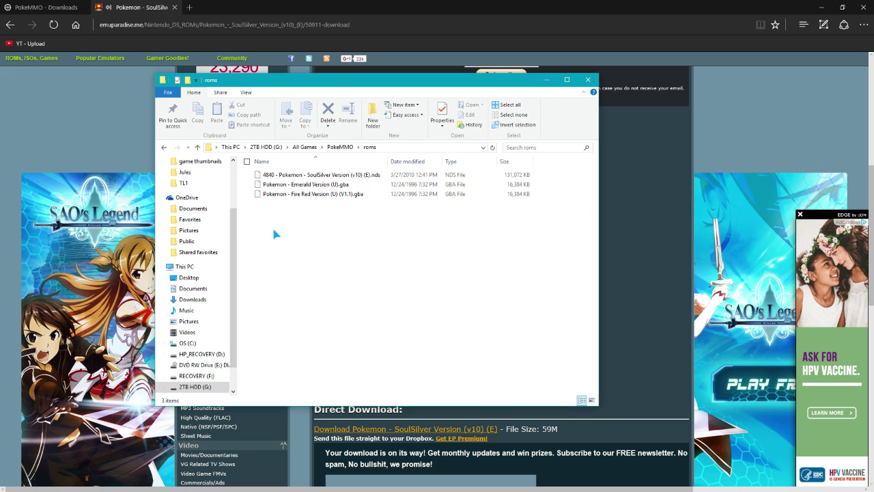
left_click(352, 187)
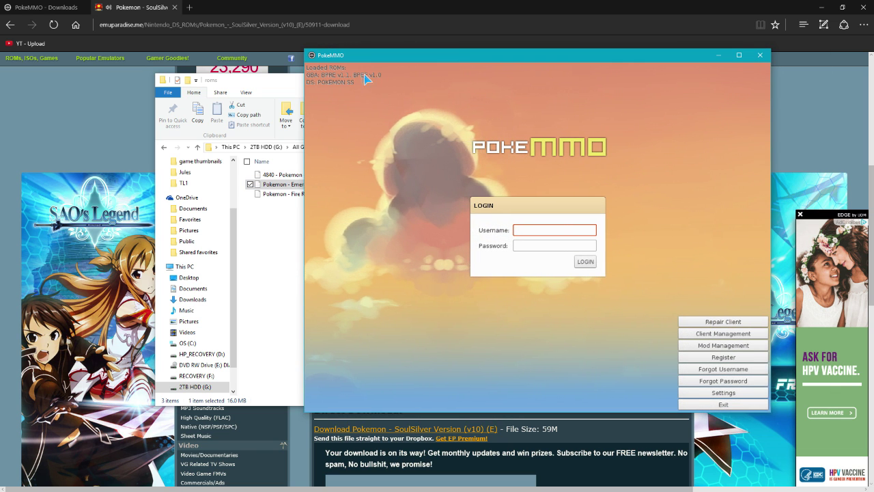
left_click_drag(340, 63, 360, 208)
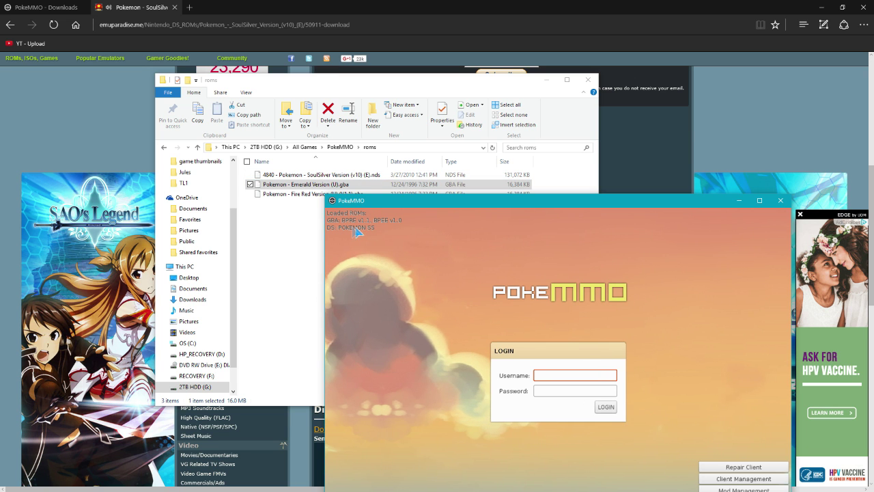
Step: Maximize the PokeMMO client, lower the music volume to 14 in the sound settings and save them
left_click(759, 200)
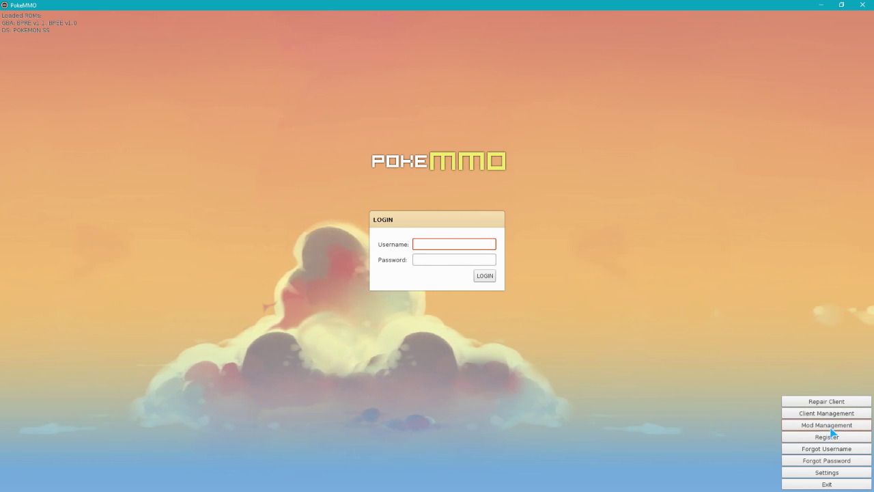
left_click(829, 471)
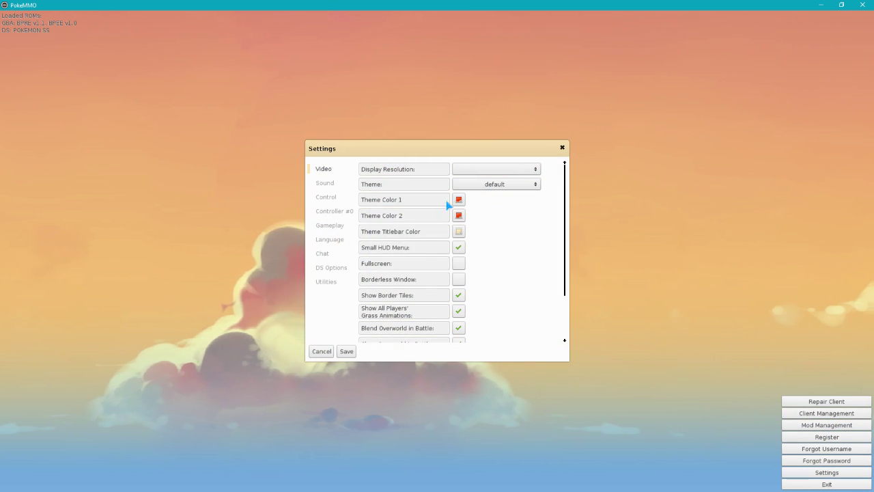
left_click(326, 184)
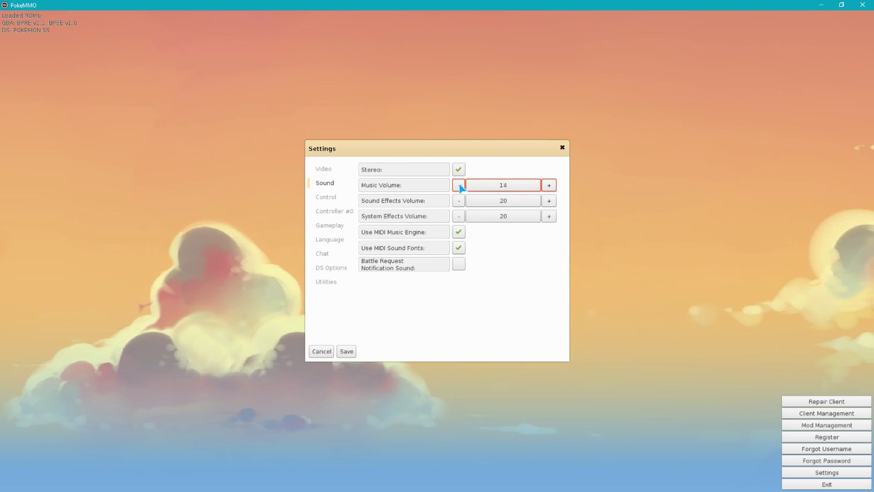
left_click(346, 351)
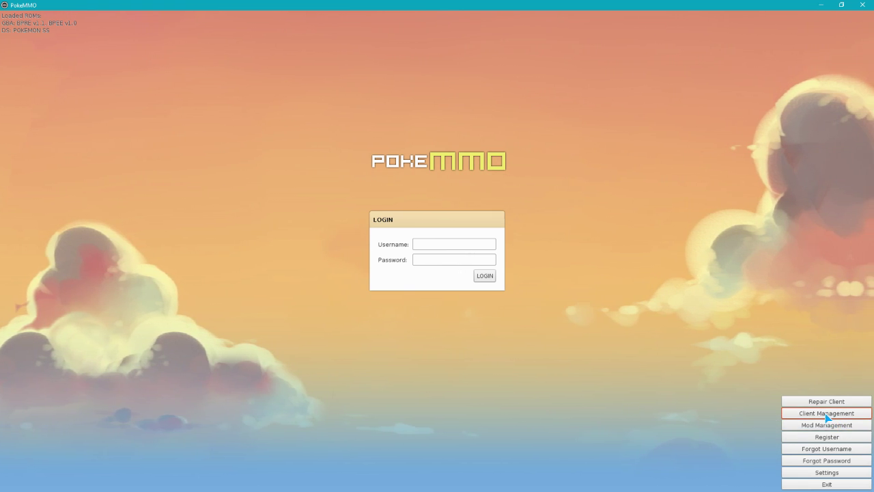
Step: Enable the Last Gen Monster Icons, Animated Battle and Animated Battle XY Front, Front Shiny, Back and Back Shiny mods in Mod Management
left_click(799, 425)
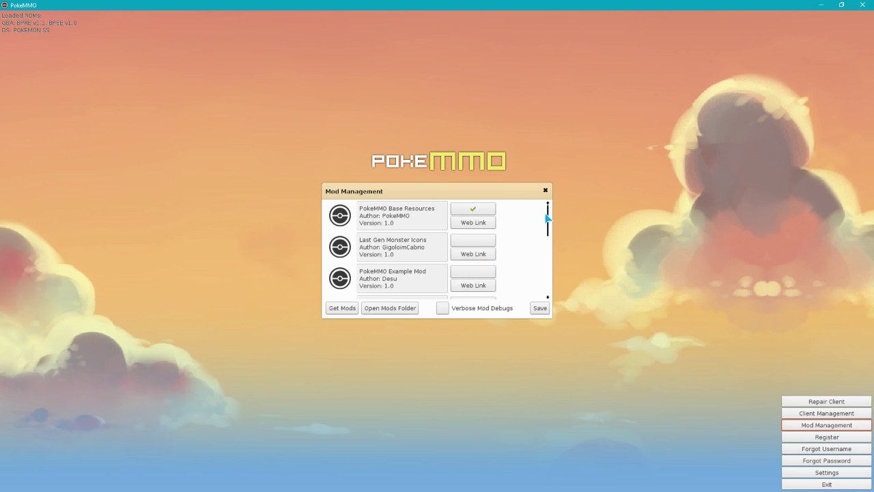
left_click_drag(549, 213, 550, 283)
scroll(462, 283, "up", 1)
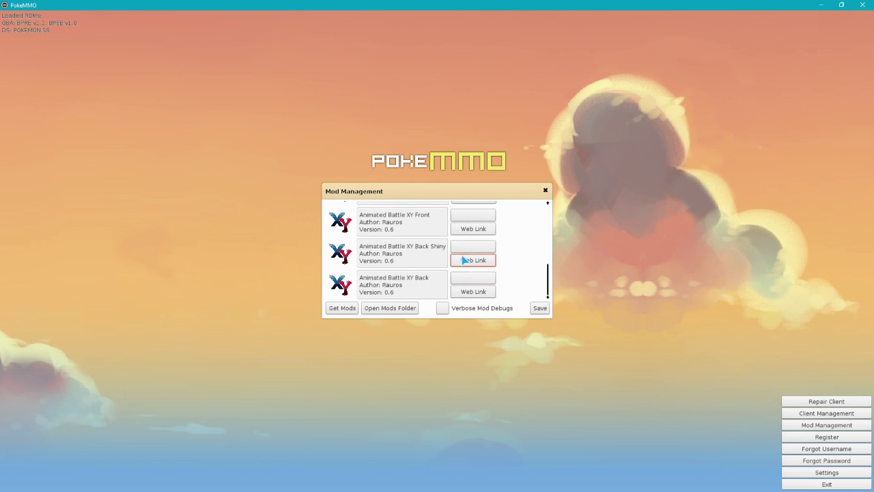
scroll(468, 266, "up", 4)
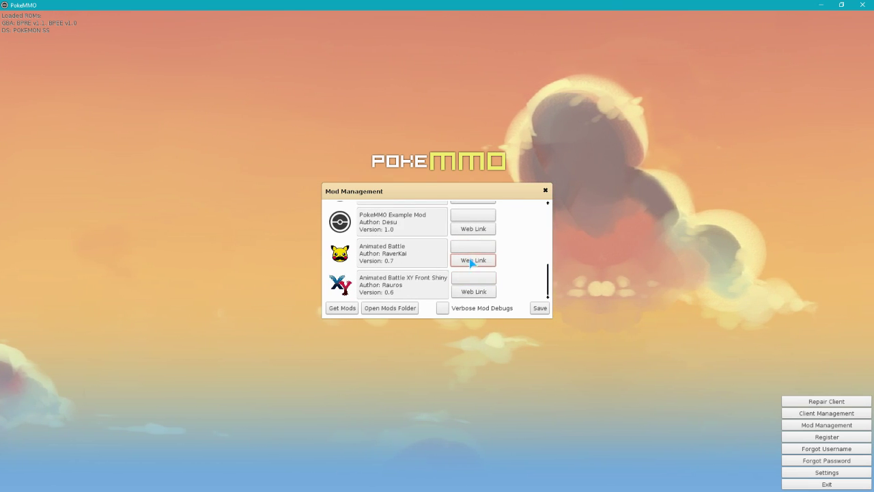
scroll(471, 280, "up", 1)
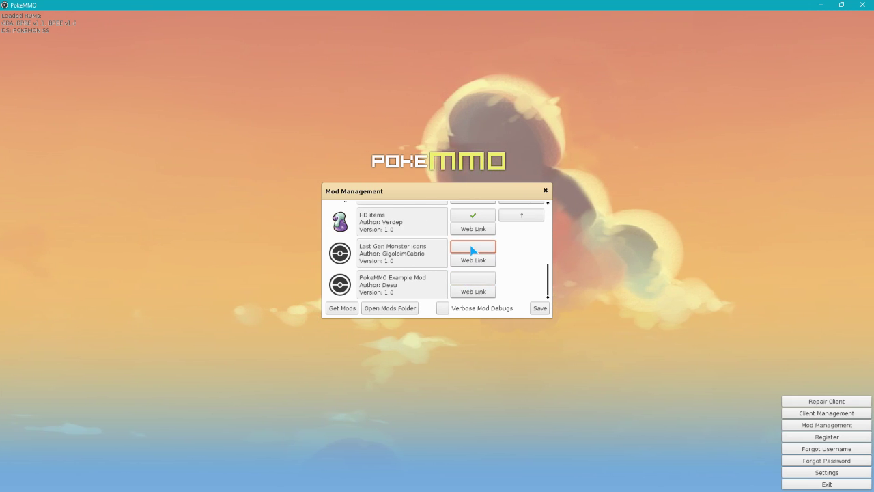
left_click(472, 247)
scroll(471, 256, "up", 5)
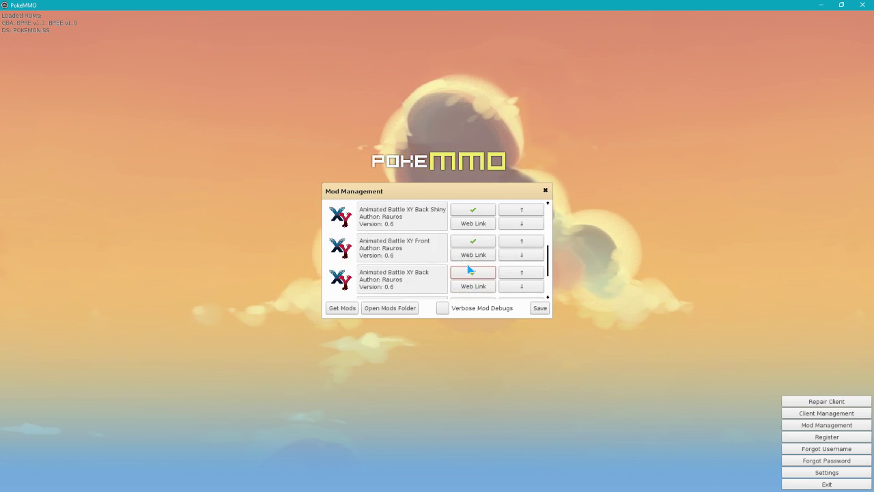
left_click(470, 270)
scroll(397, 222, "down", 1)
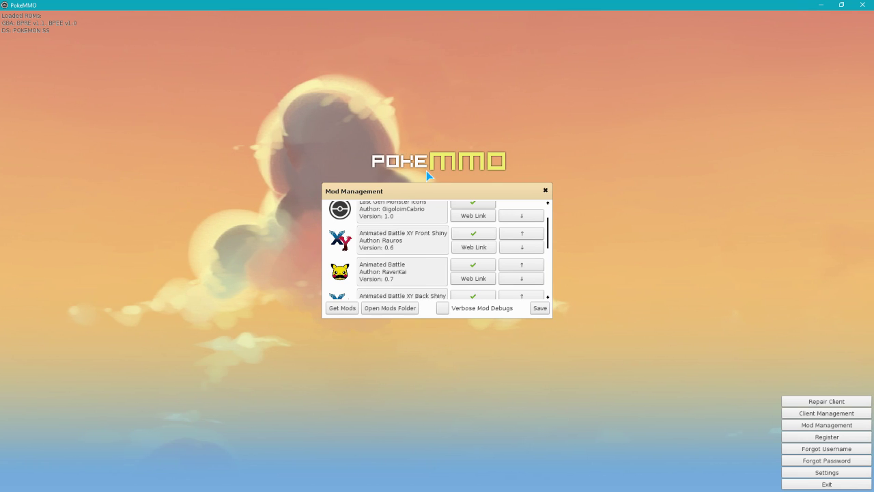
scroll(447, 225, "up", 1)
scroll(449, 225, "down", 1)
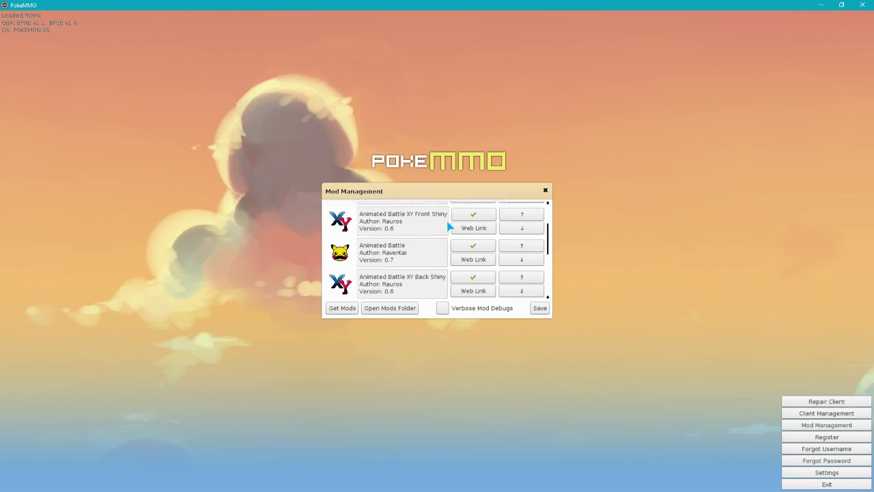
scroll(466, 267, "up", 2)
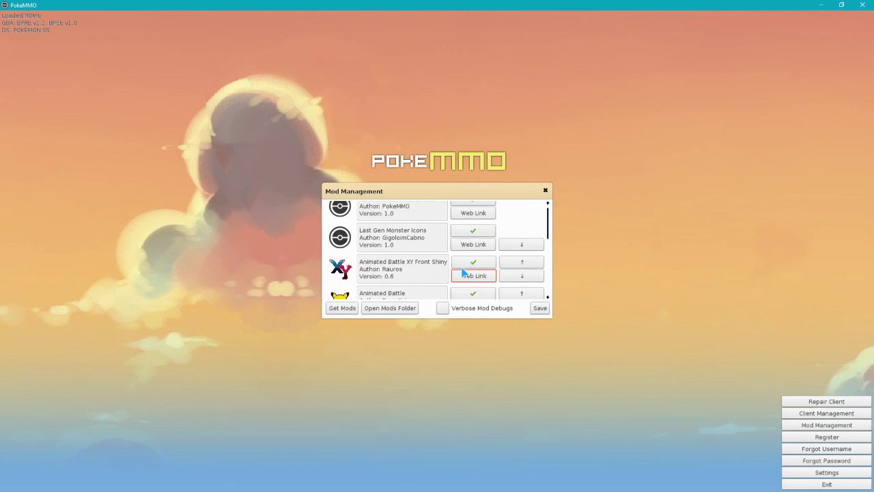
Step: Reorder the mods so that Animated Battle sits directly below PokeMMO Base Resources, above Last Gen Monster Icons
left_click(513, 276)
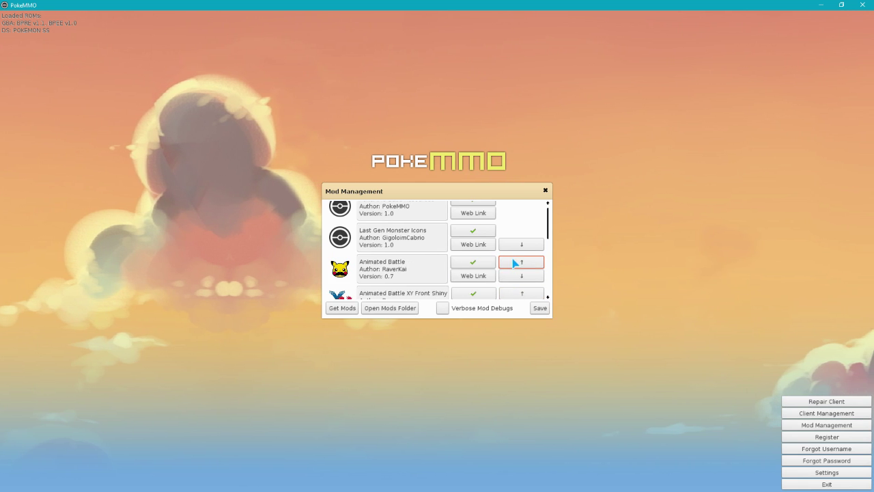
left_click(513, 262)
scroll(471, 259, "up", 1)
left_click(517, 253)
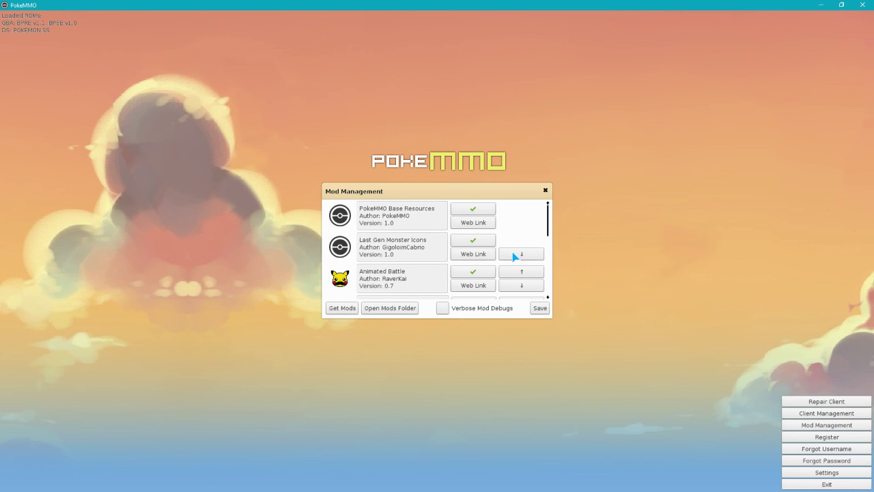
left_click(505, 272)
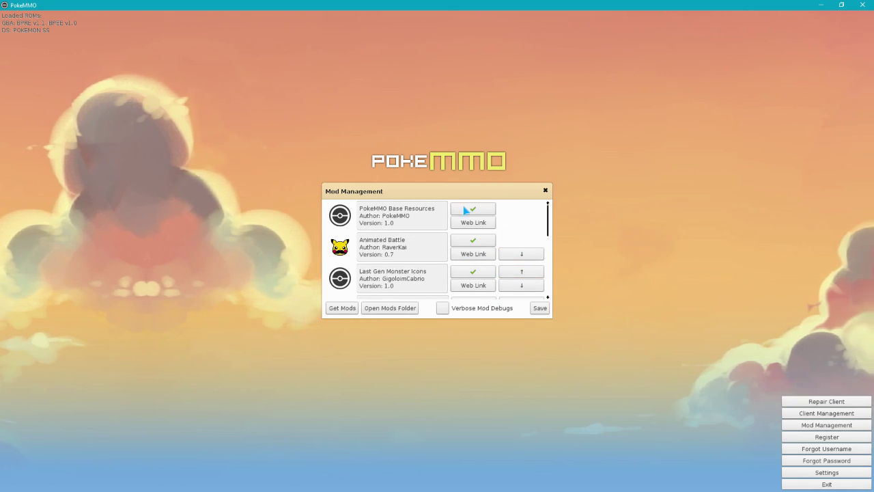
Step: Try to disable the PokeMMO Base Resources mod
left_click_drag(554, 5, 328, 61)
left_click_drag(441, 53, 533, 2)
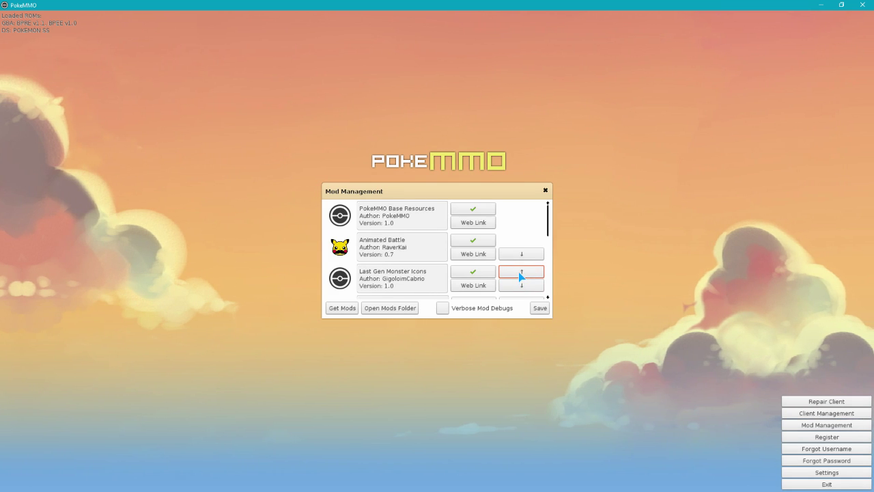
left_click(483, 213)
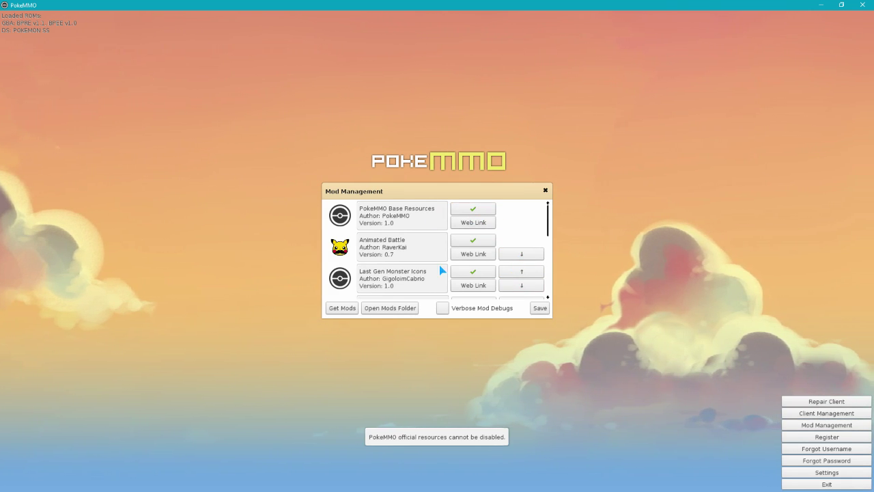
Step: Review the enabled mods, save the mod configuration and acknowledge the required game restart
scroll(443, 270, "down", 1)
scroll(498, 277, "down", 1)
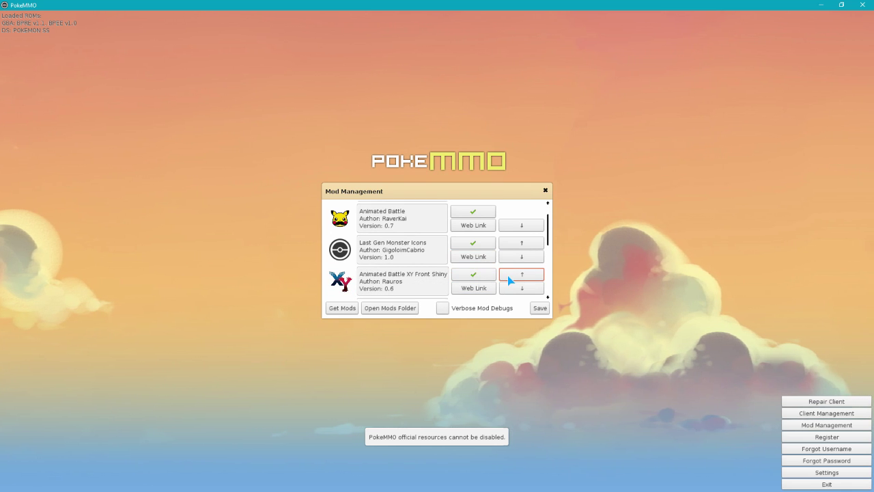
scroll(499, 279, "down", 1)
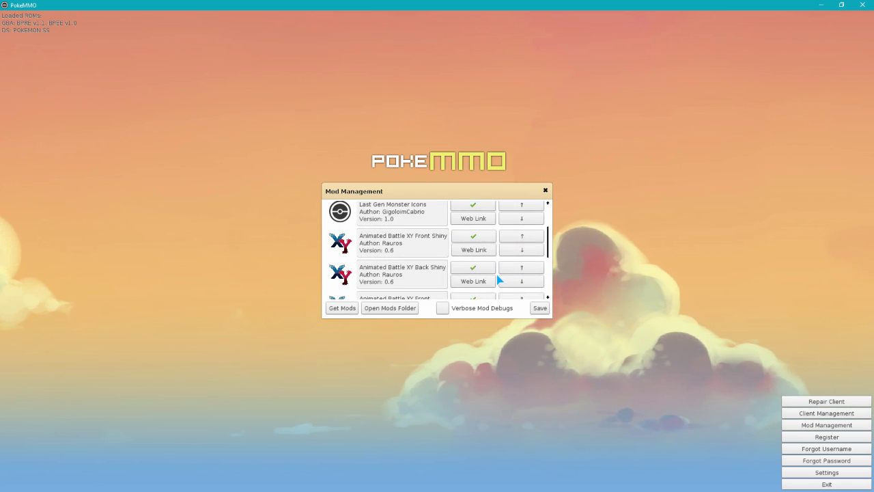
scroll(499, 278, "down", 4)
scroll(492, 280, "up", 3)
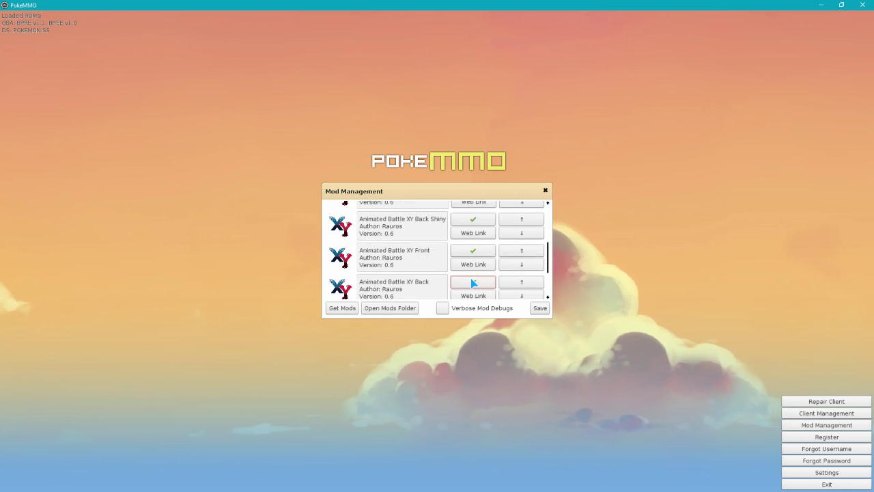
scroll(472, 282, "up", 3)
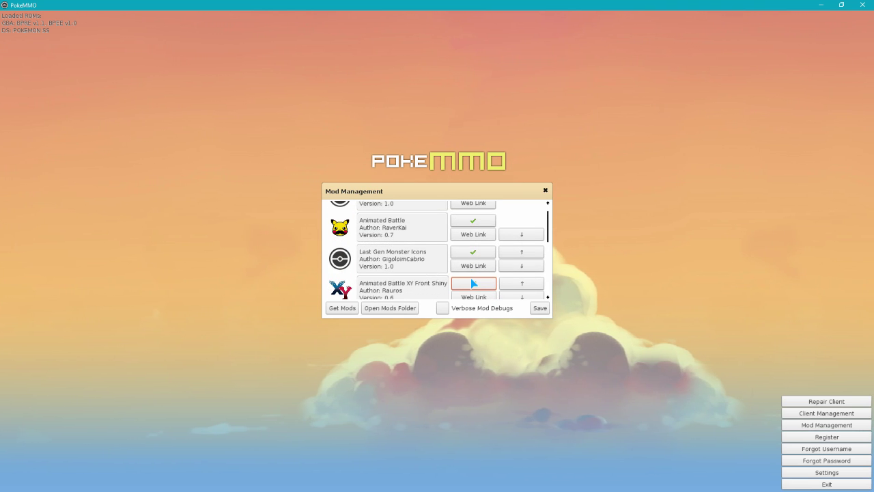
scroll(483, 274, "down", 1)
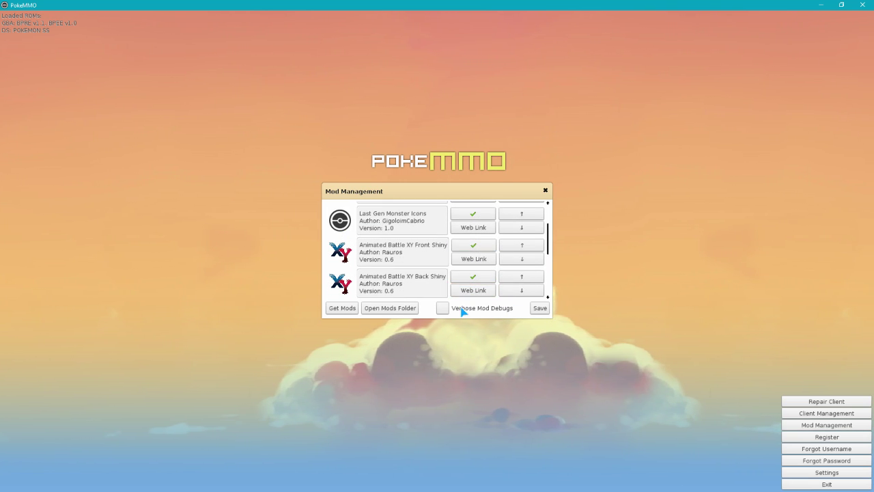
left_click(540, 311)
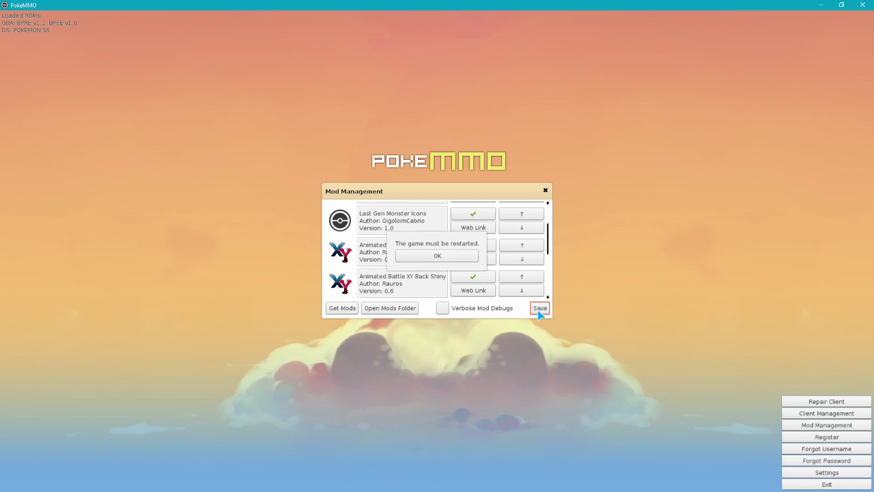
left_click(438, 256)
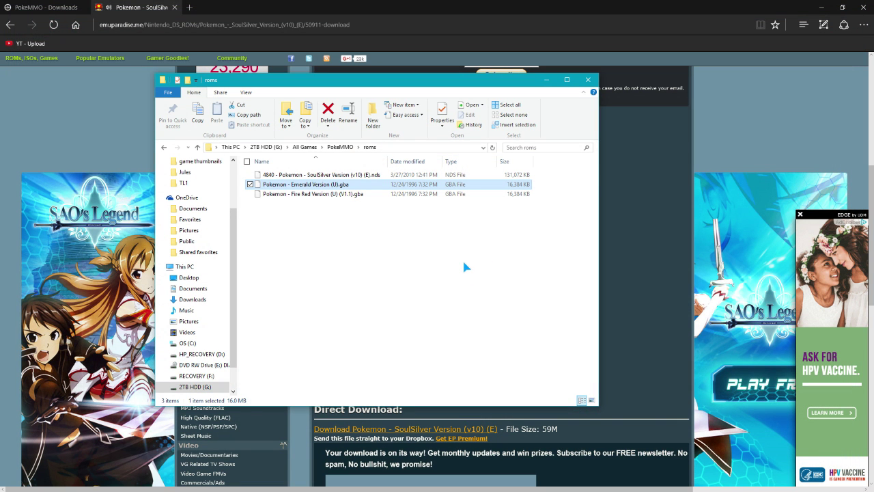
key("BackSpace")
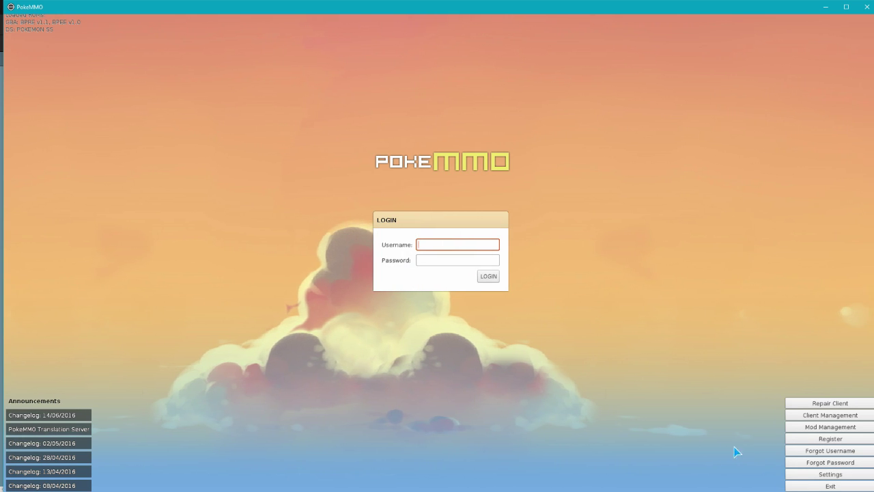
left_click(830, 474)
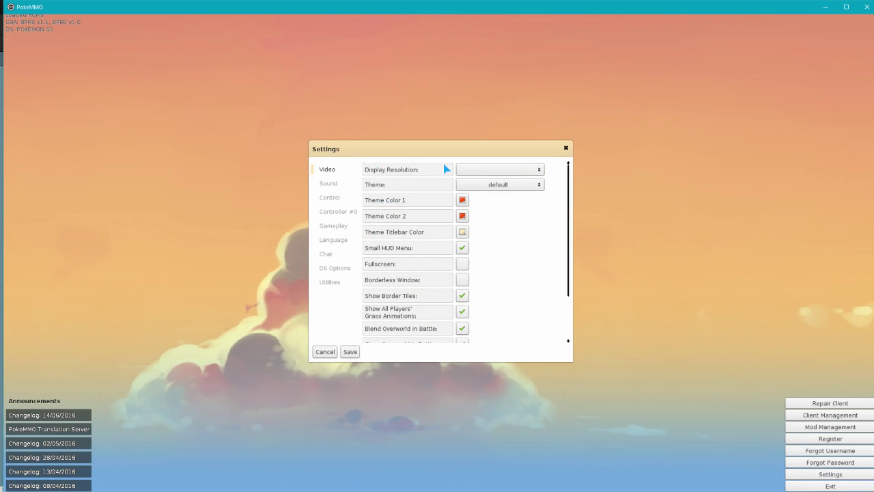
left_click(487, 171)
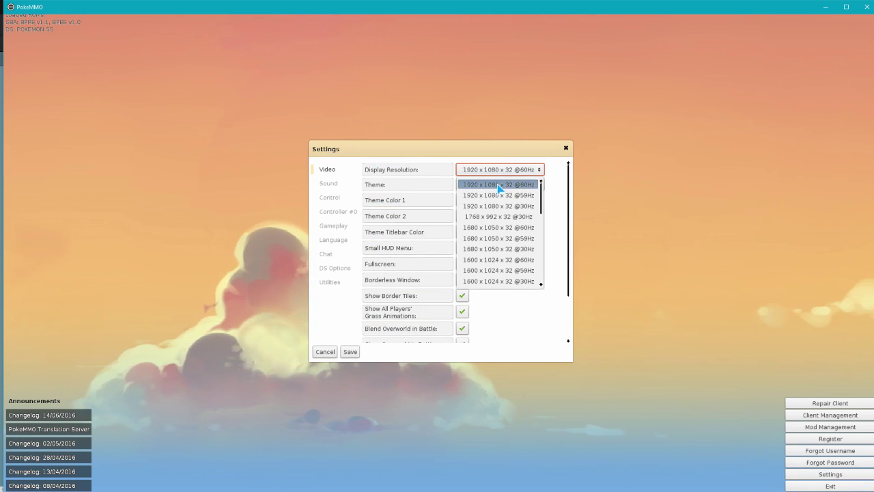
left_click(499, 185)
left_click(494, 185)
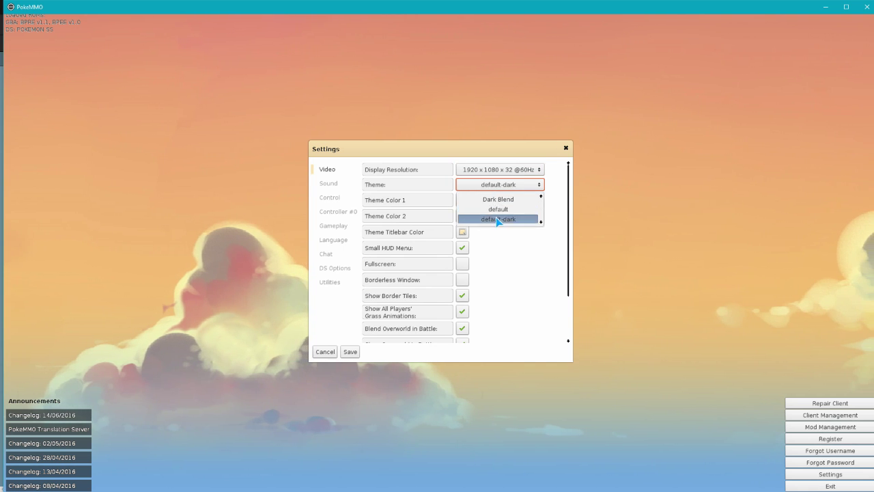
left_click(498, 219)
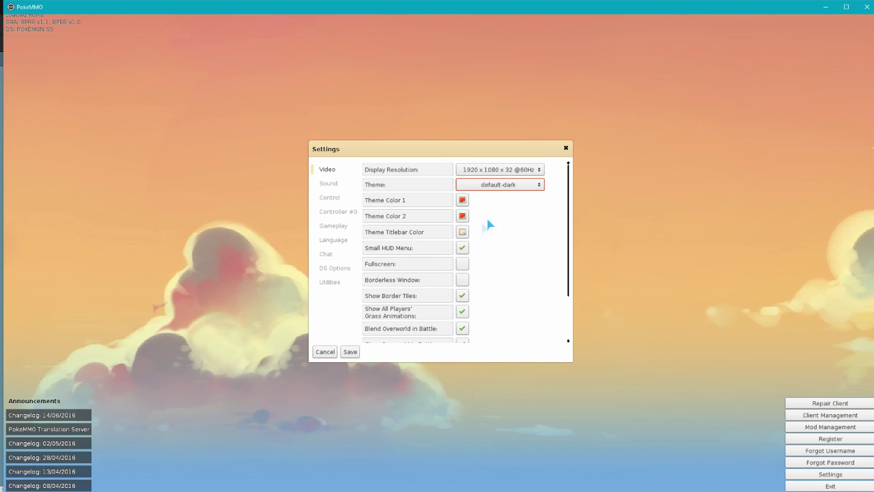
left_click(351, 352)
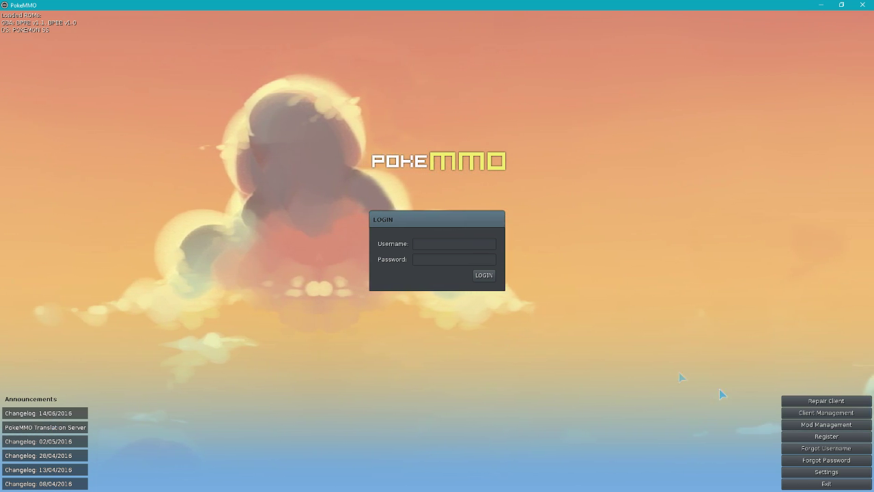
Step: Review the sound, control, controller, gameplay, language, chat, DS and utility settings, and save them
left_click(826, 471)
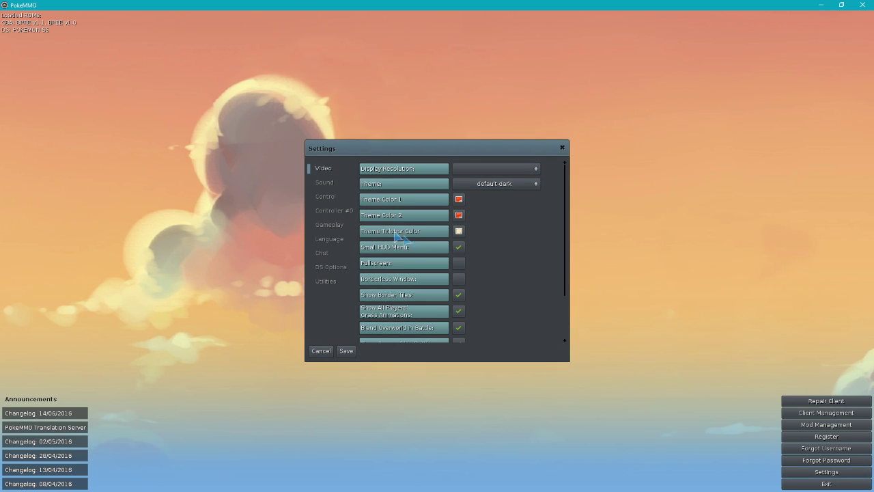
left_click(326, 183)
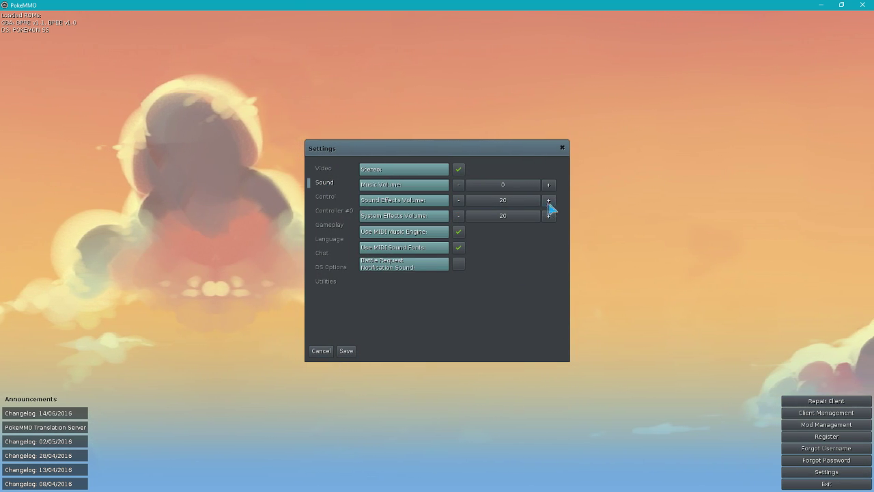
left_click(333, 196)
scroll(446, 331, "down", 5)
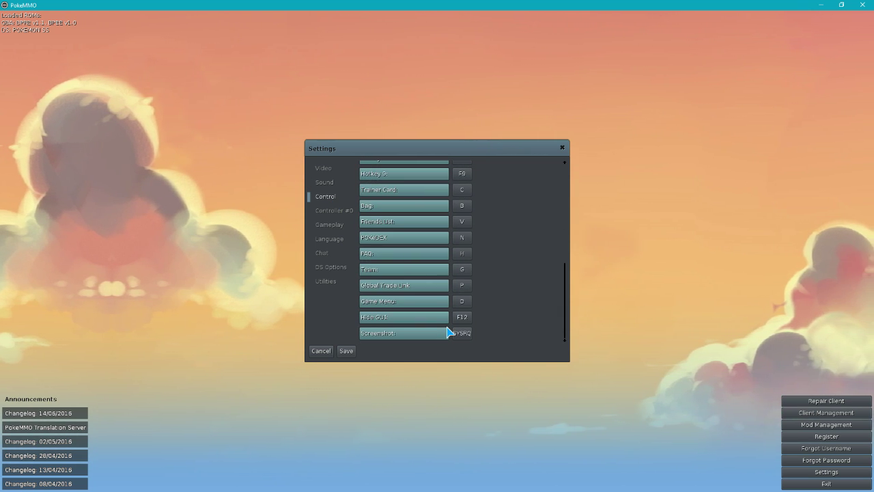
left_click(331, 212)
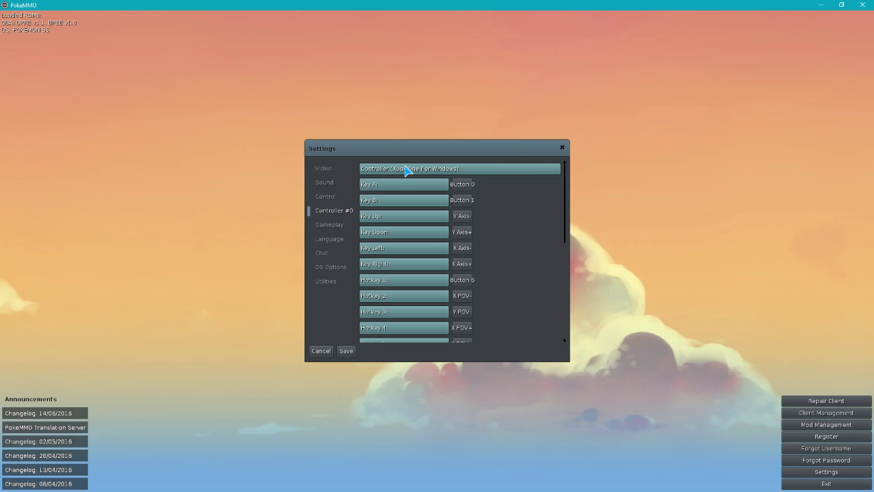
scroll(435, 228, "down", 10)
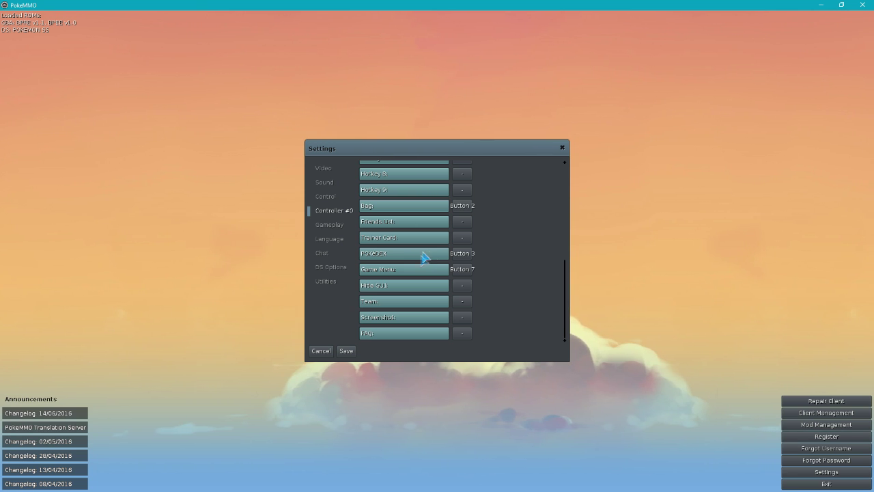
left_click(321, 227)
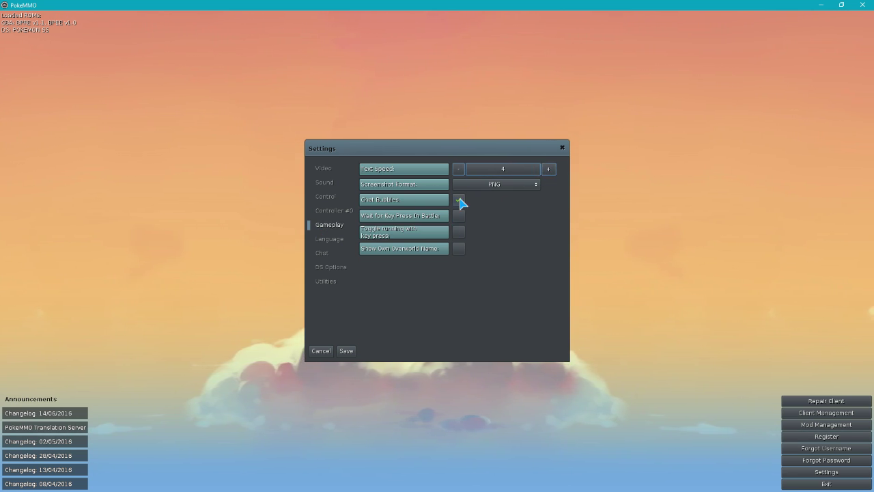
left_click(332, 241)
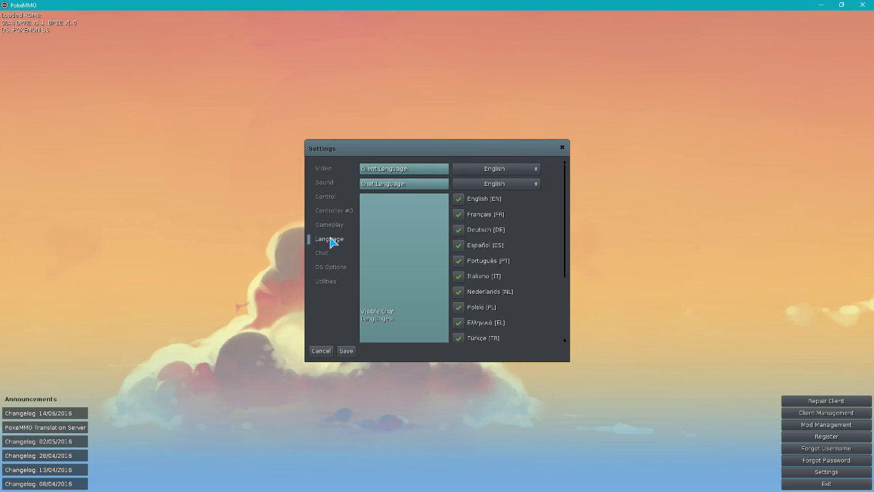
left_click_drag(567, 209, 572, 277)
left_click(321, 256)
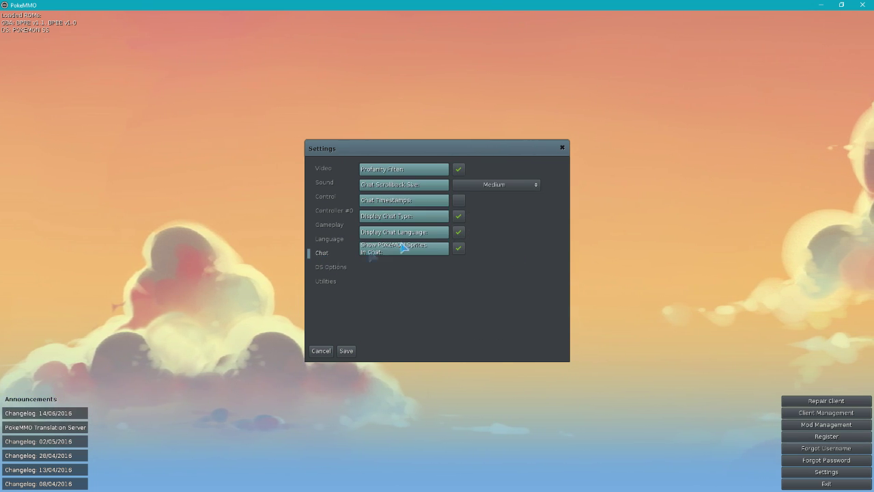
left_click(329, 267)
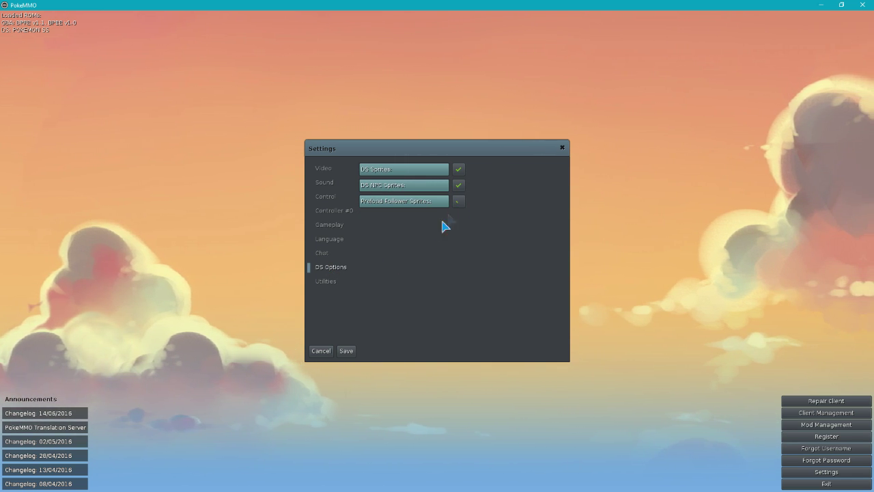
left_click(338, 282)
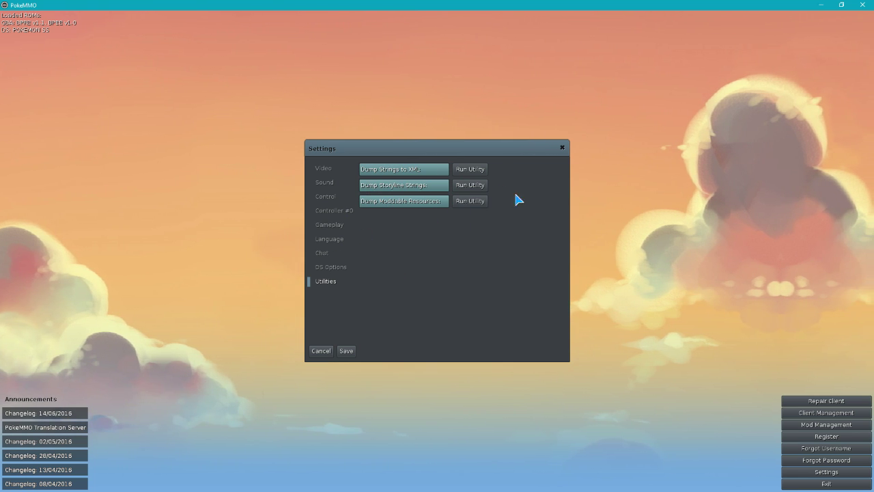
left_click(346, 351)
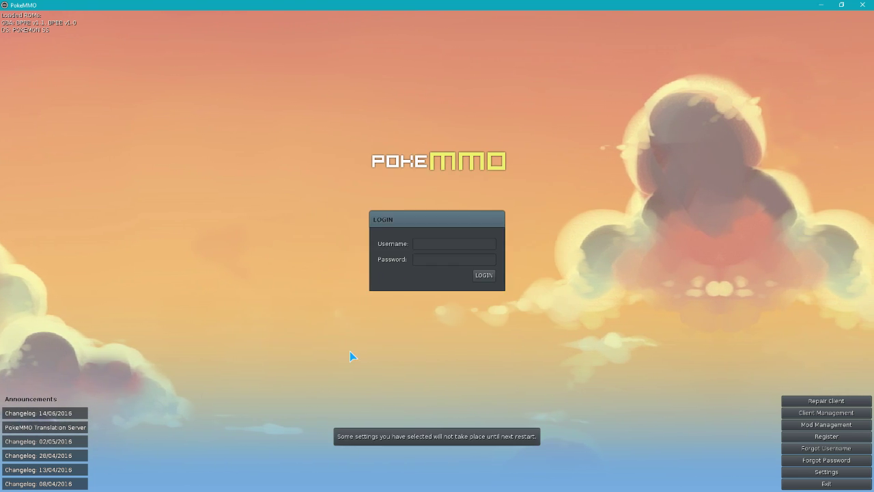
Step: Enter the account username and password in the login form and try to log in
left_click(438, 244)
type("Blo")
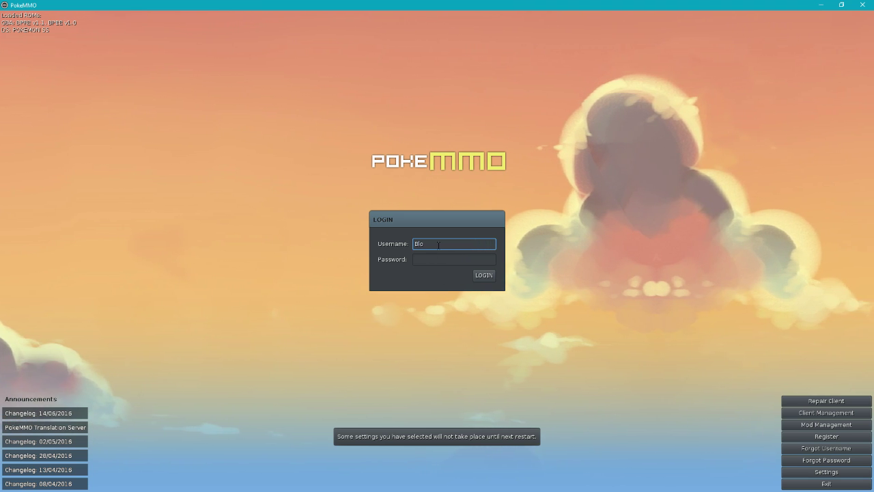
type("odiest")
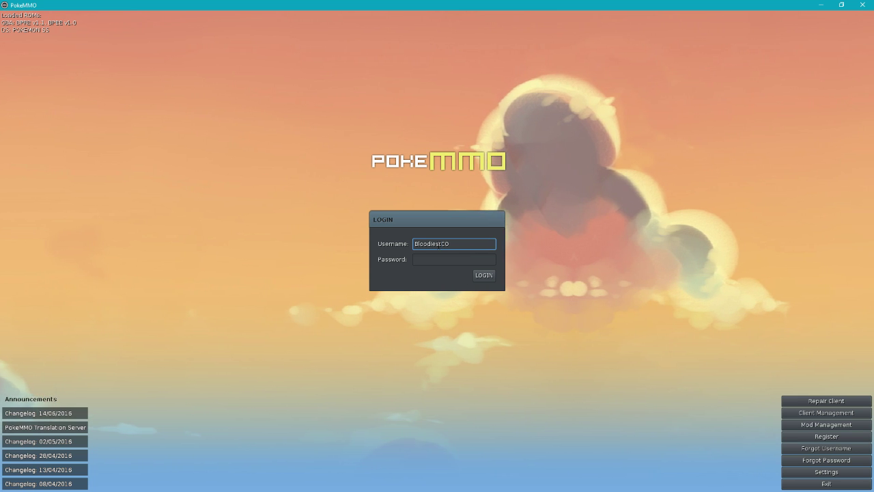
type("CODY")
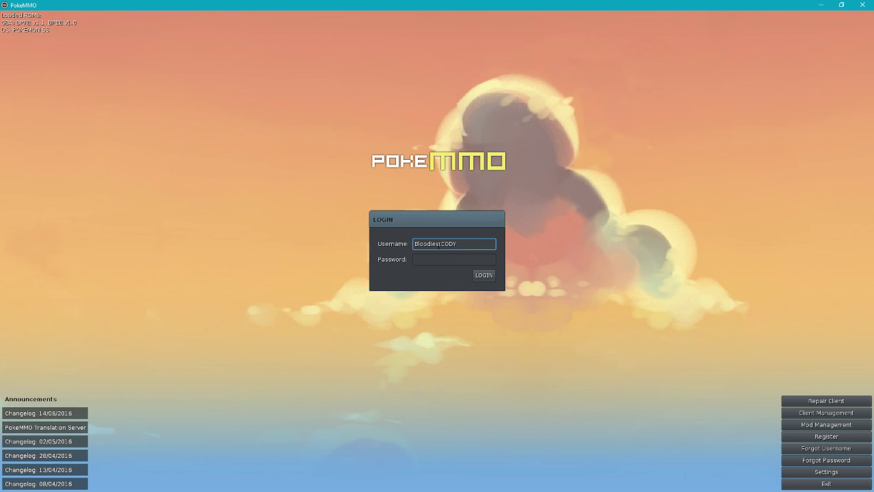
key("Tab")
type("#######")
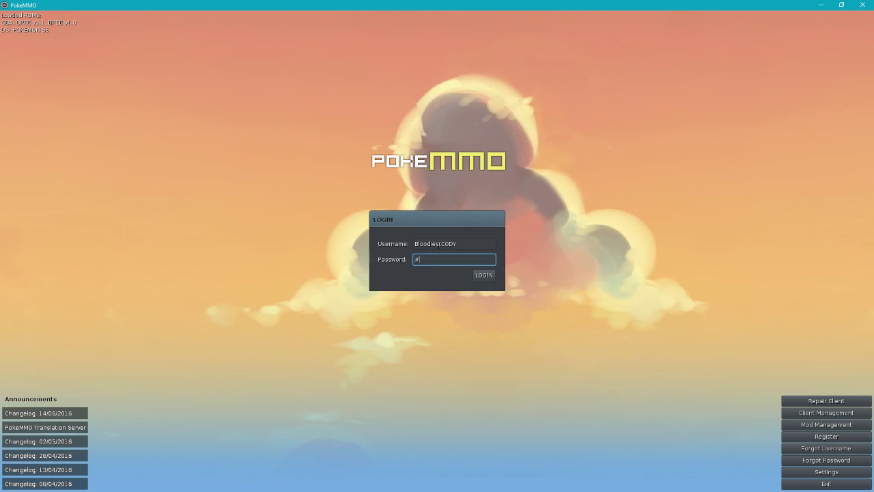
type("##")
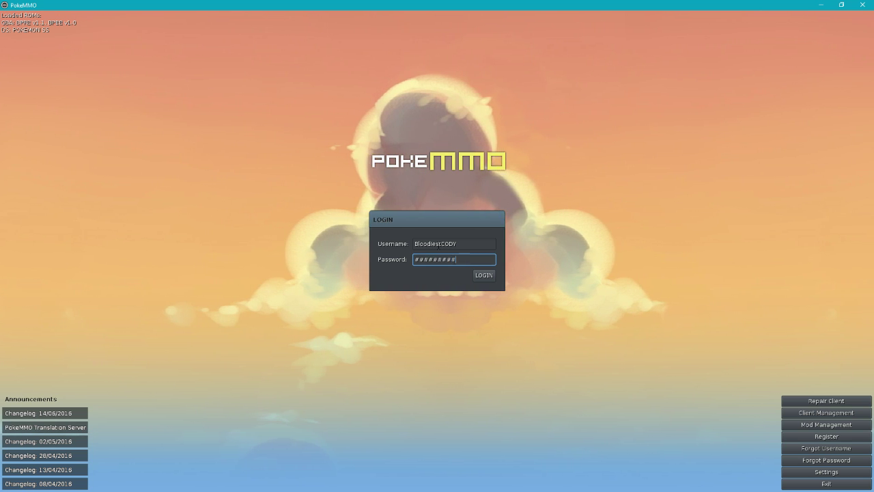
key("Return")
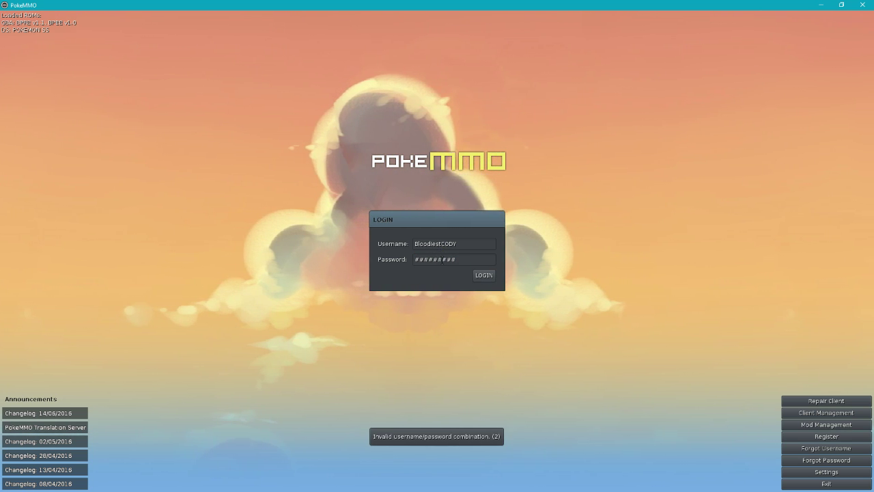
Step: Re-enter the account password to log in, and enter the Live server with the first character
key("BackSpace")
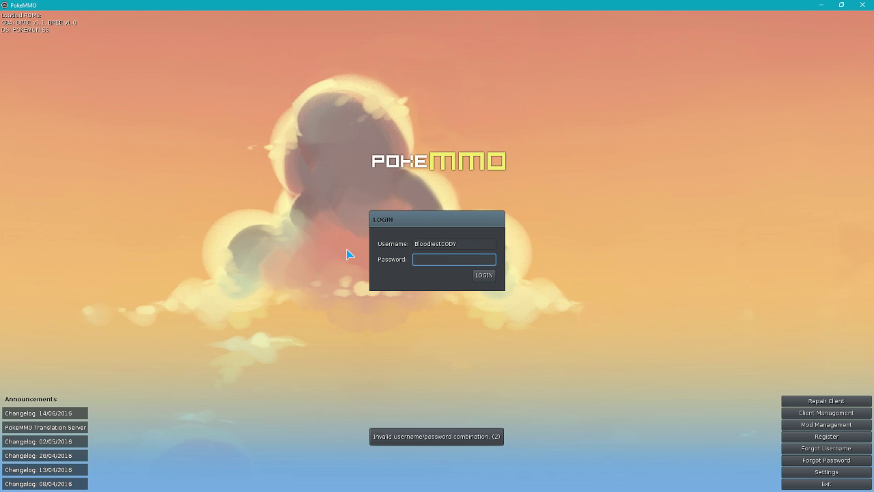
type("########")
key("Return")
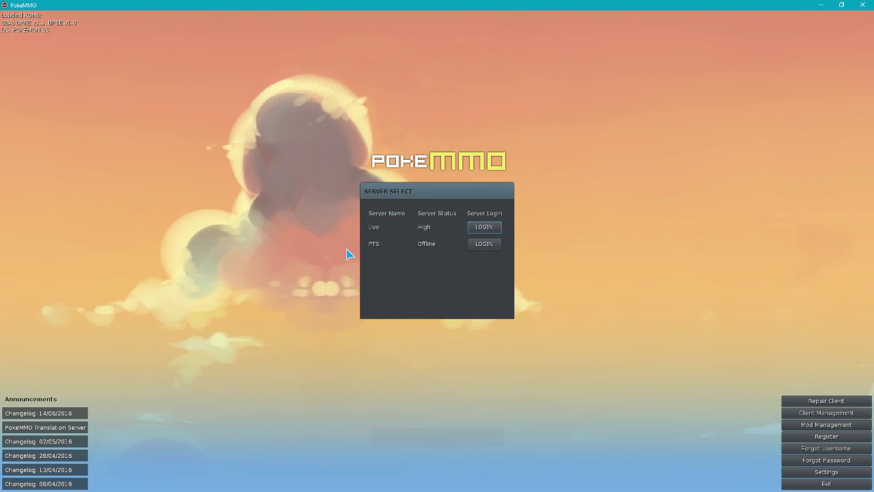
left_click(484, 226)
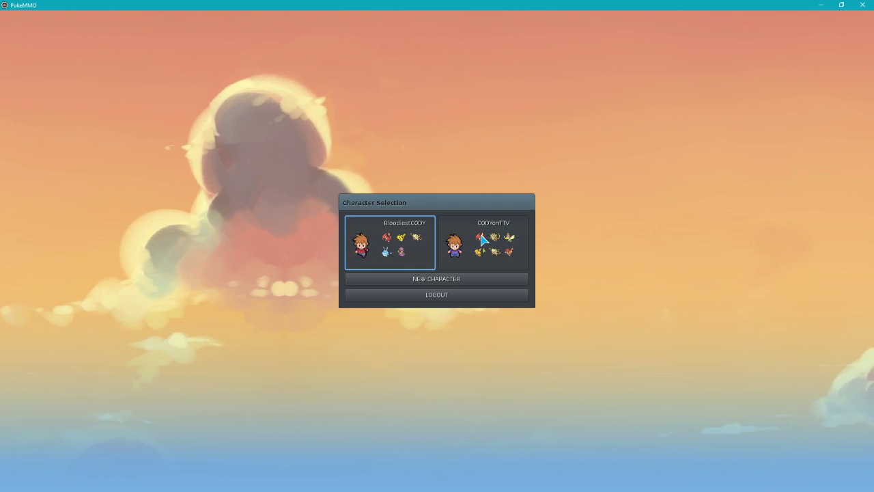
left_click(419, 255)
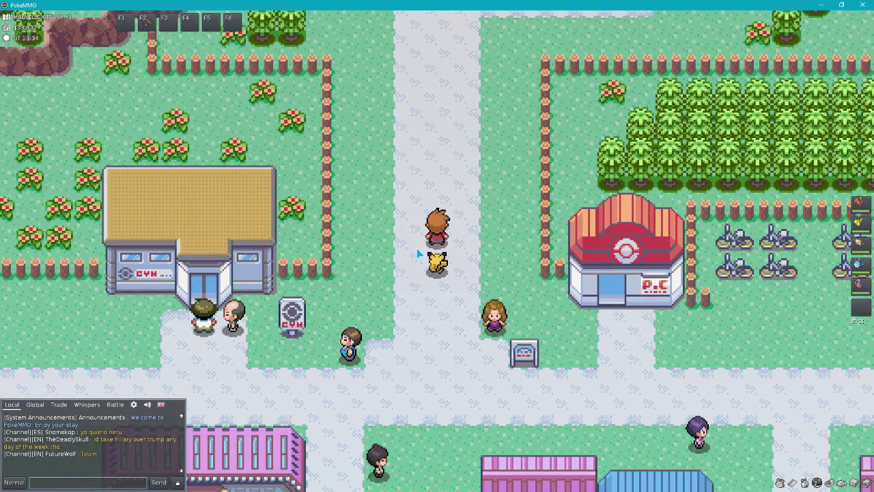
Step: Walk the character south to the main road and west past the Gym entrance in Mauville City
key("Down")
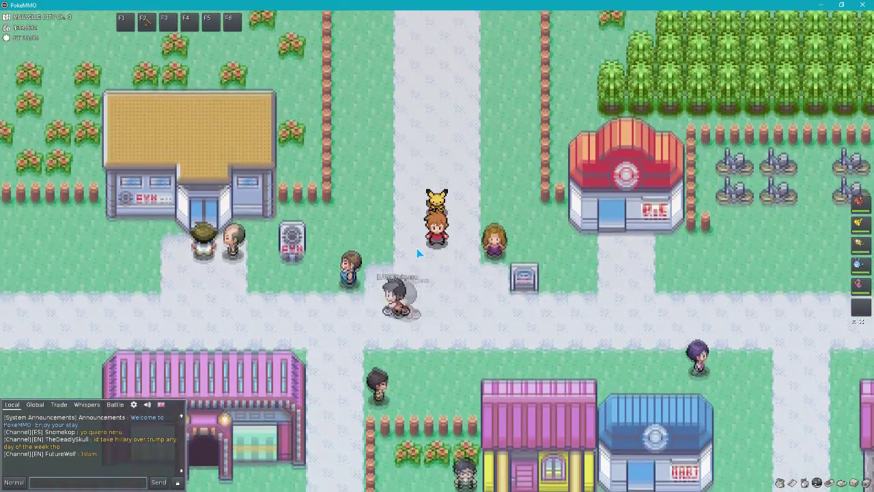
key("Left")
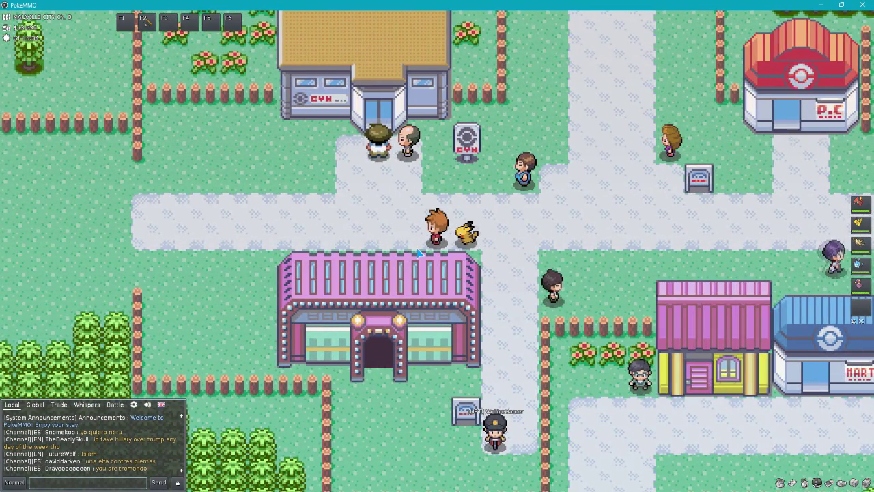
key("Left")
key("Up")
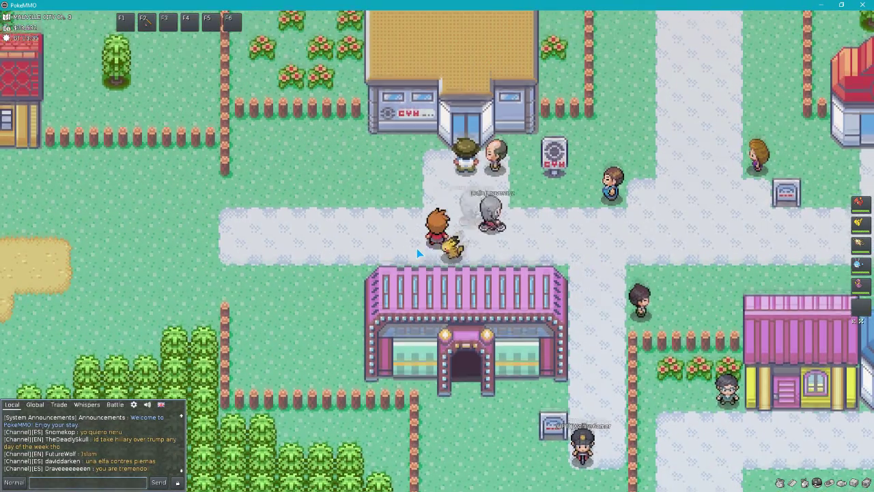
key("Left")
Step: Walk the character east along the main road, past the Pokémon Center, to the house beyond the parked bicycles
key("Right")
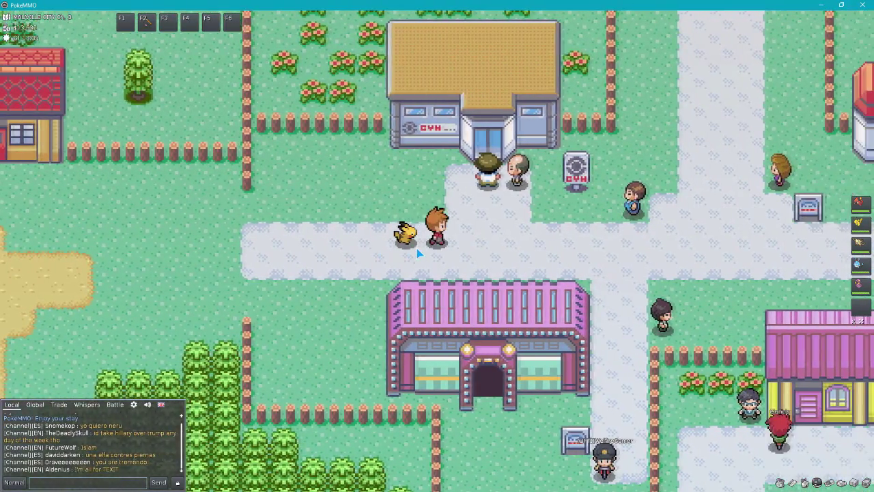
key("Right")
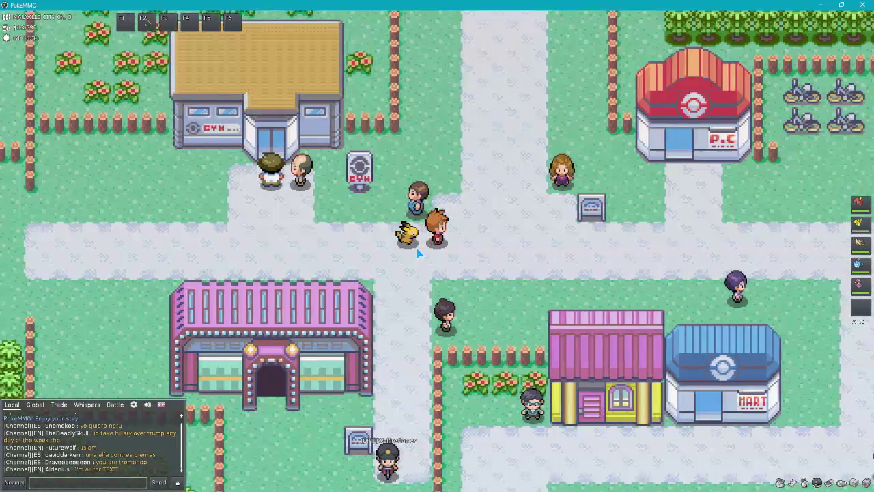
key("Right")
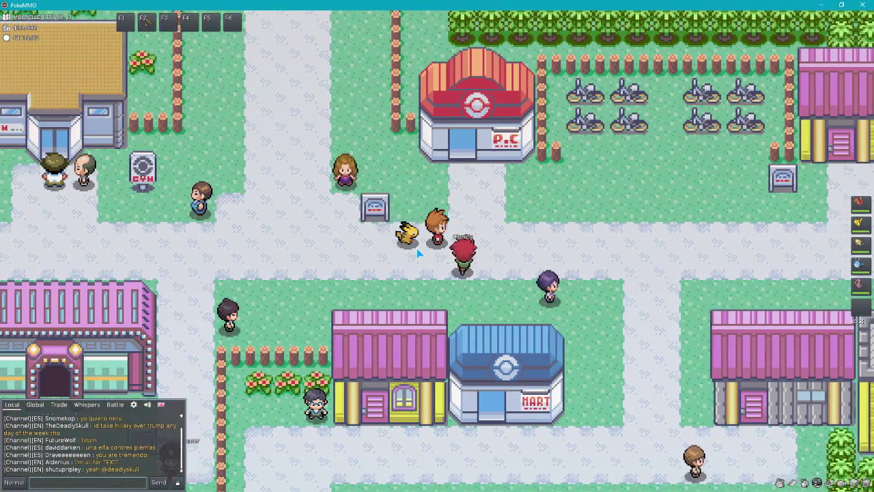
key("Right")
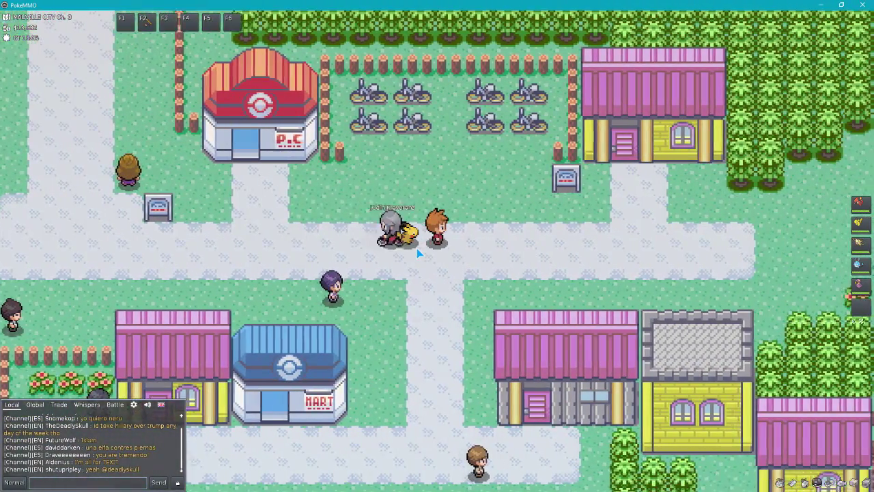
key("Right")
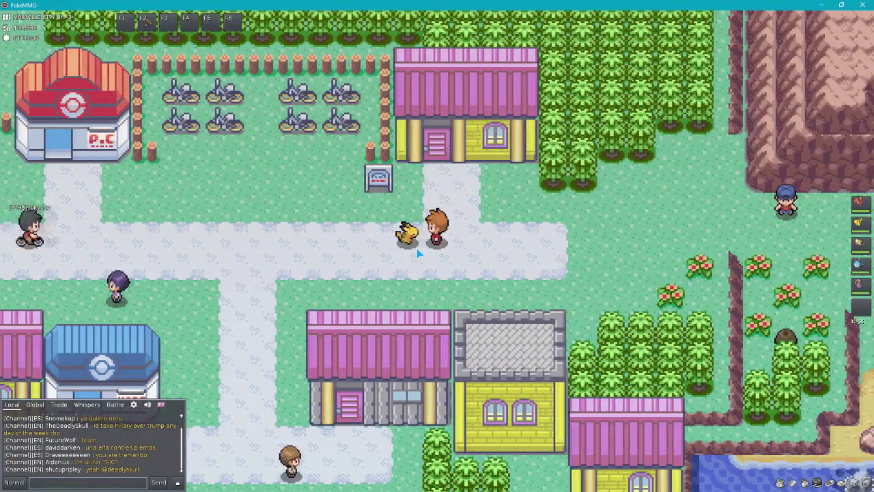
Step: Walk the character west along Mauville City's main road past the Pokémon Center, and north up the paved path onto Route 111
key("Left")
key("Left")
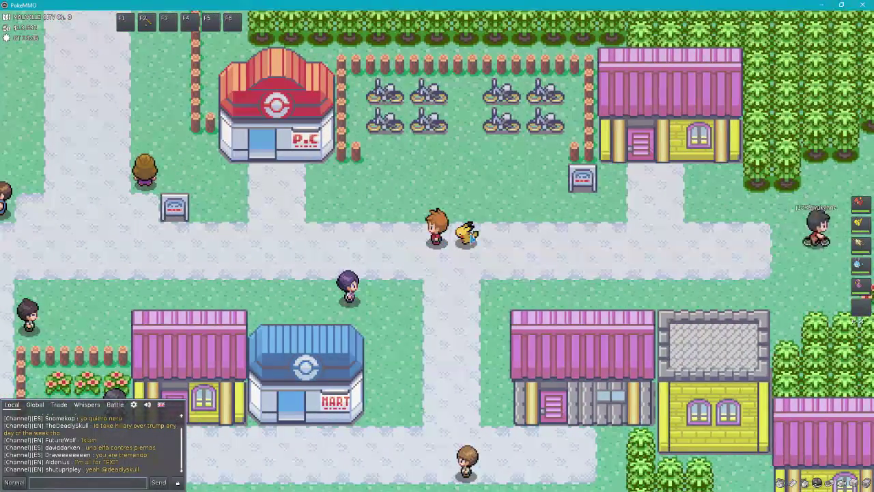
key("Left")
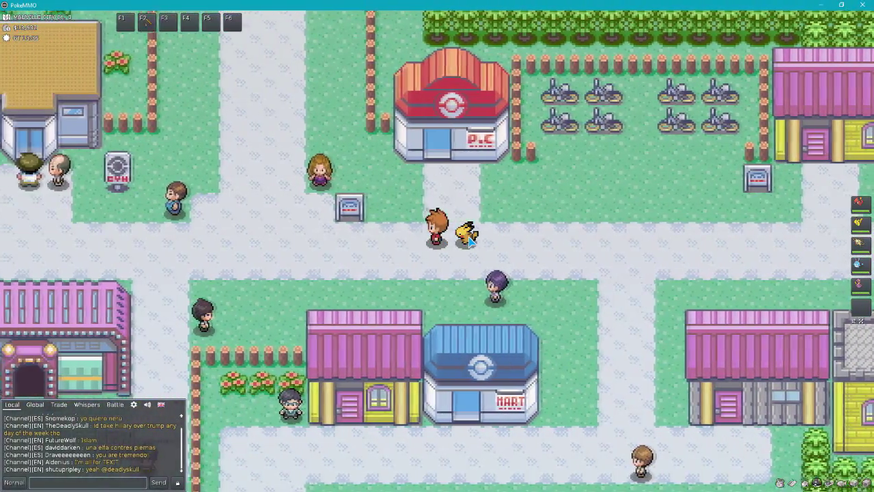
key("Left")
key("Up")
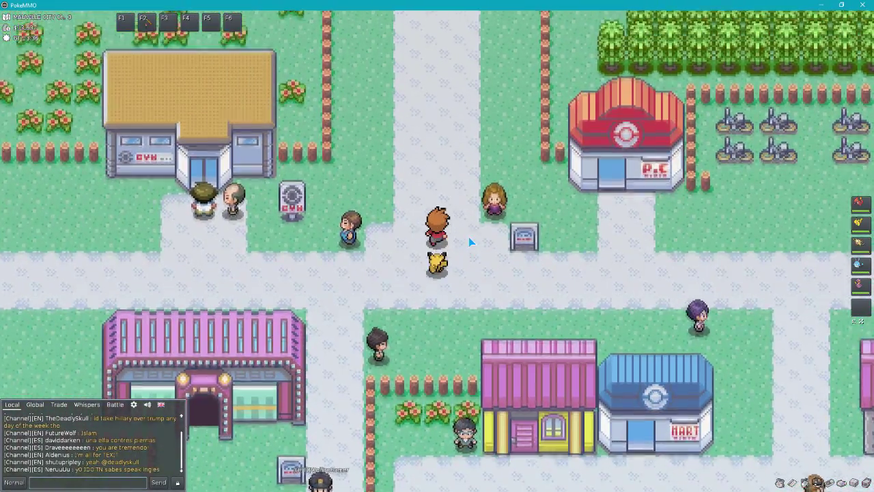
key("Up")
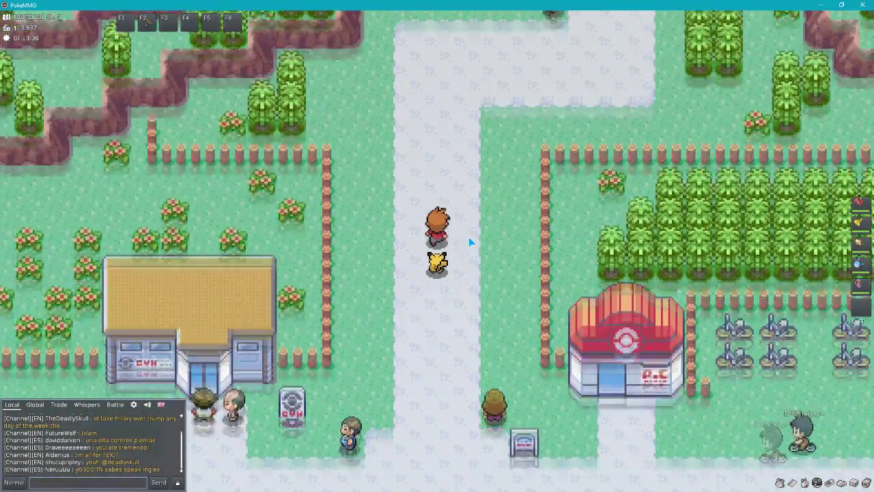
key("Up")
Step: Walk the character back south into Mauville City and west past the Gym to the dirt path on Route 117
key("Down")
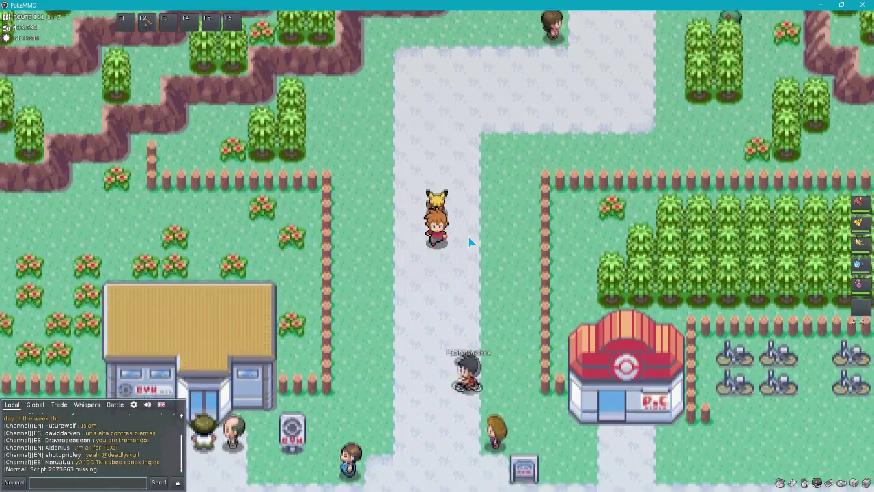
key("Down")
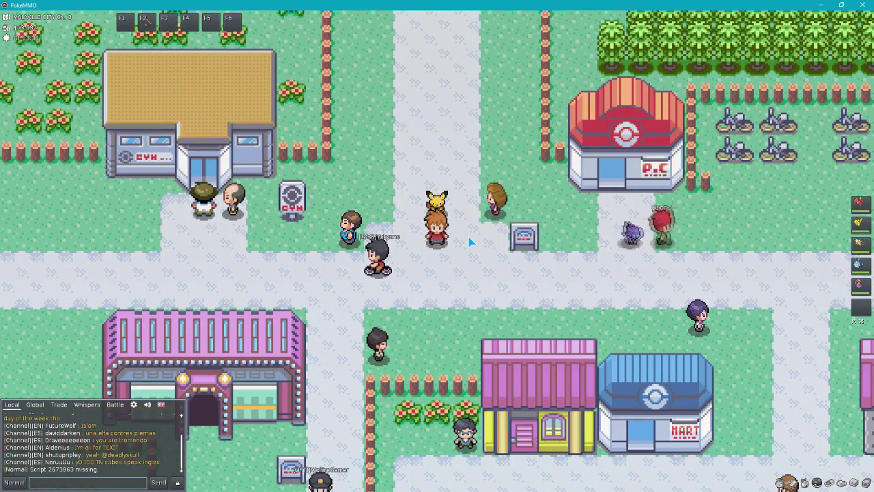
key("Down")
key("Left")
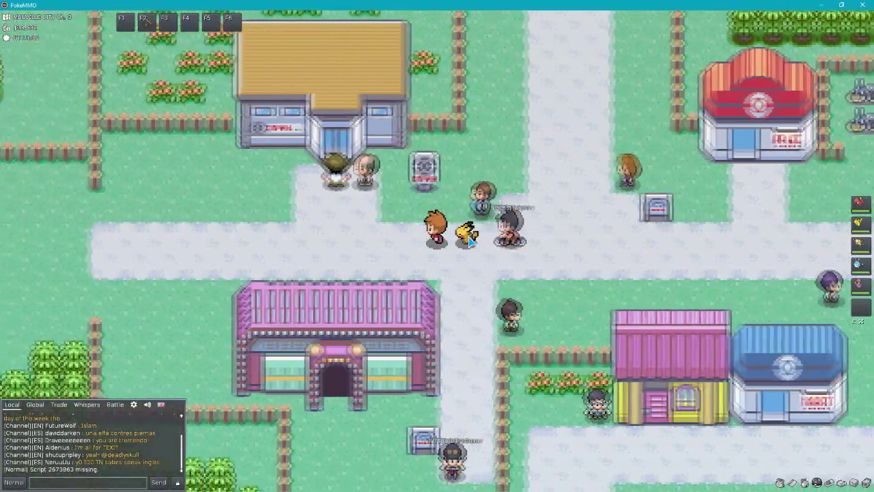
key("Left")
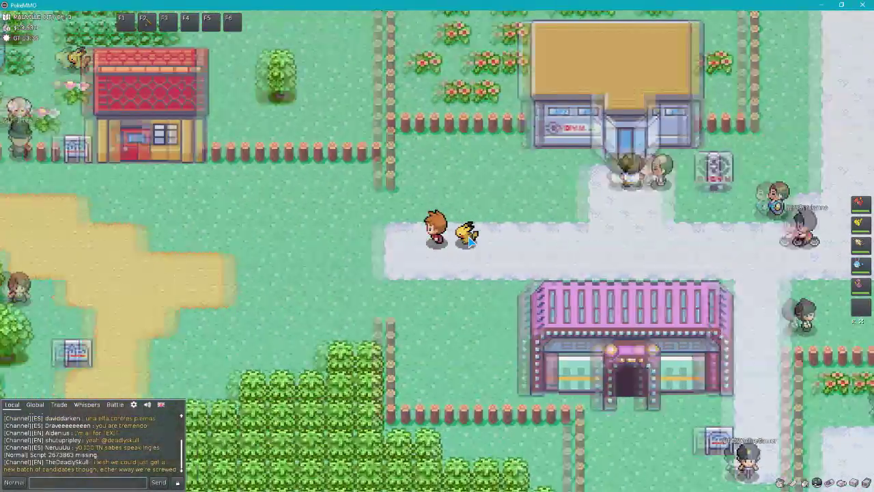
key("Left")
key("Left")
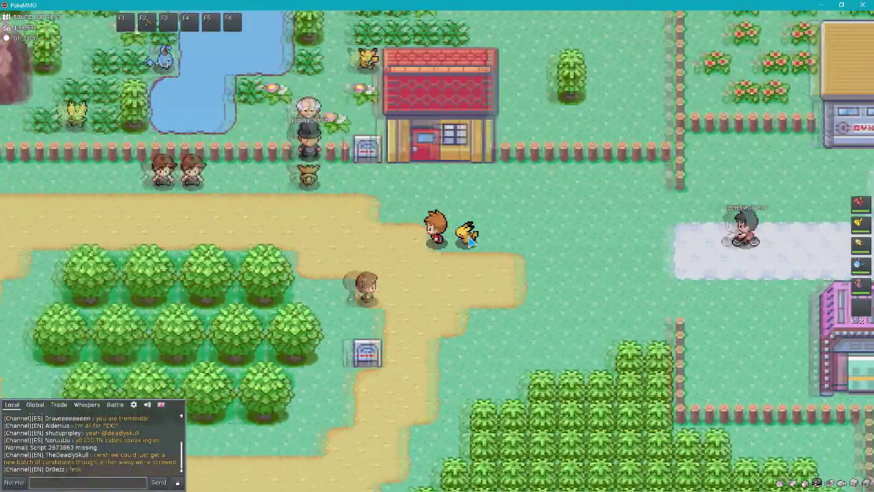
Step: Follow Route 117's dirt path south and west into the tall grass beside the pond to encounter a wild Pokémon
key("Down")
key("Down")
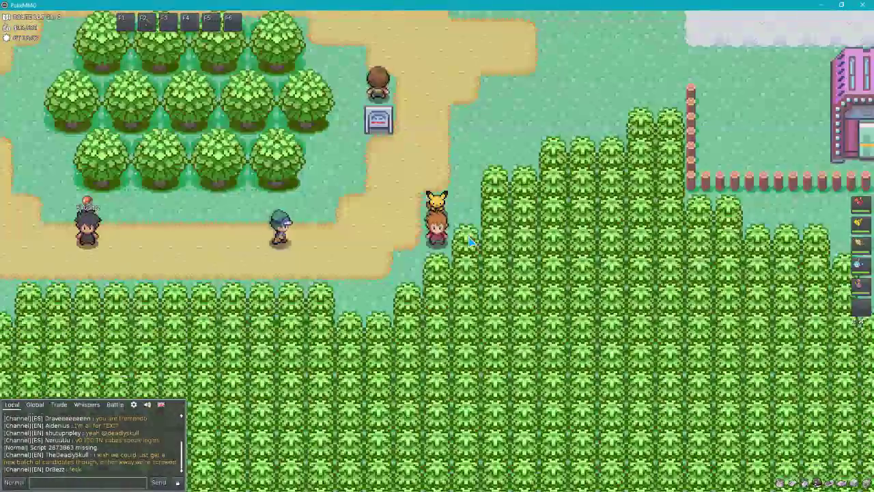
key("Left")
key("Down")
key("Left")
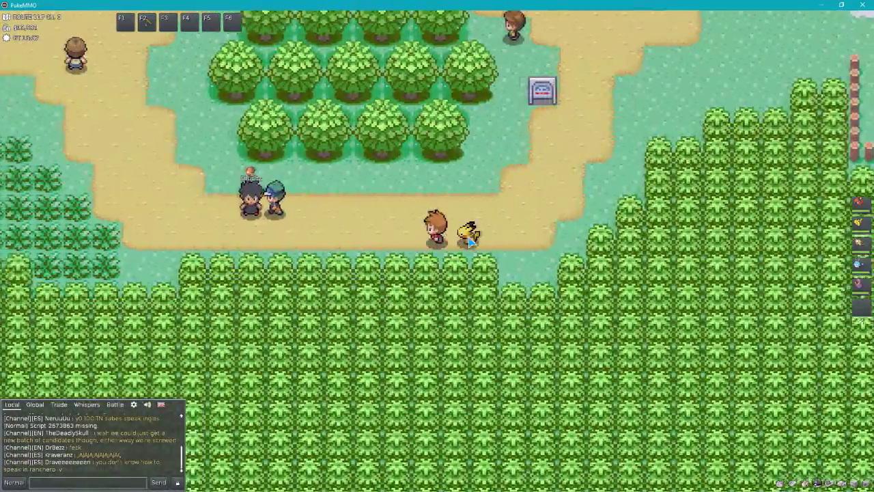
key("Left")
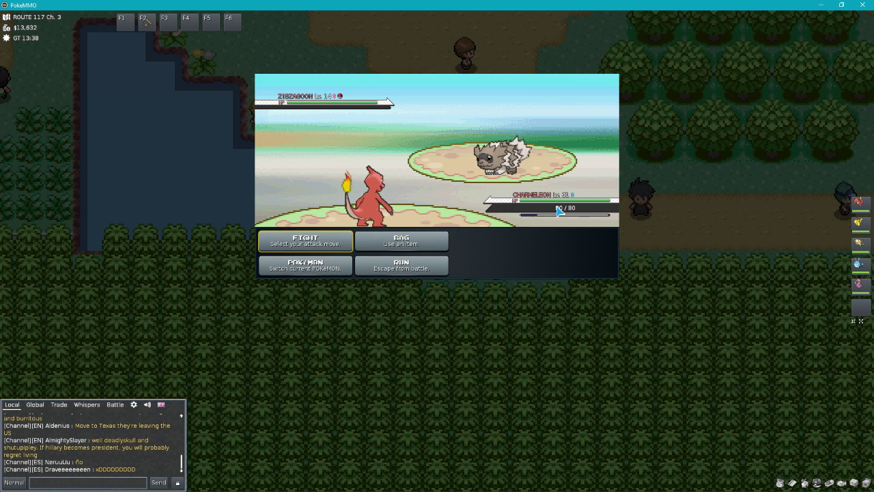
Step: Run from the wild Zigzagoon battle and walk east through the tall grass to trigger another encounter
left_click(408, 270)
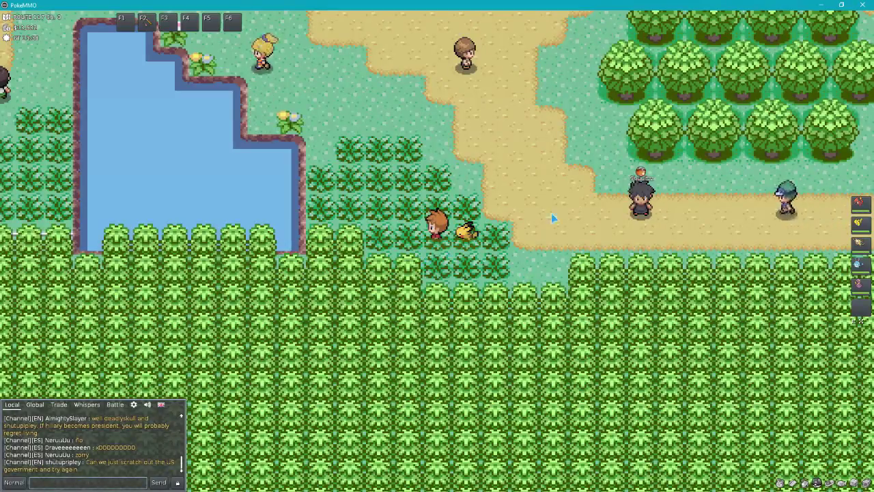
key("Right")
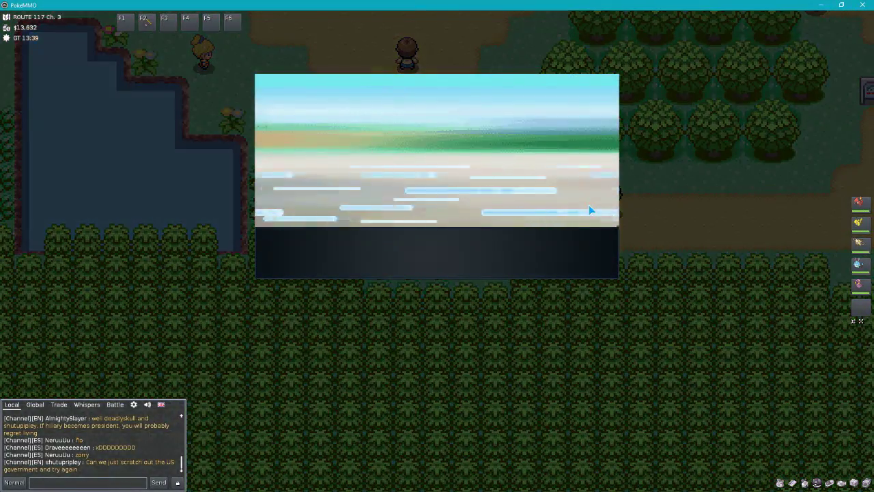